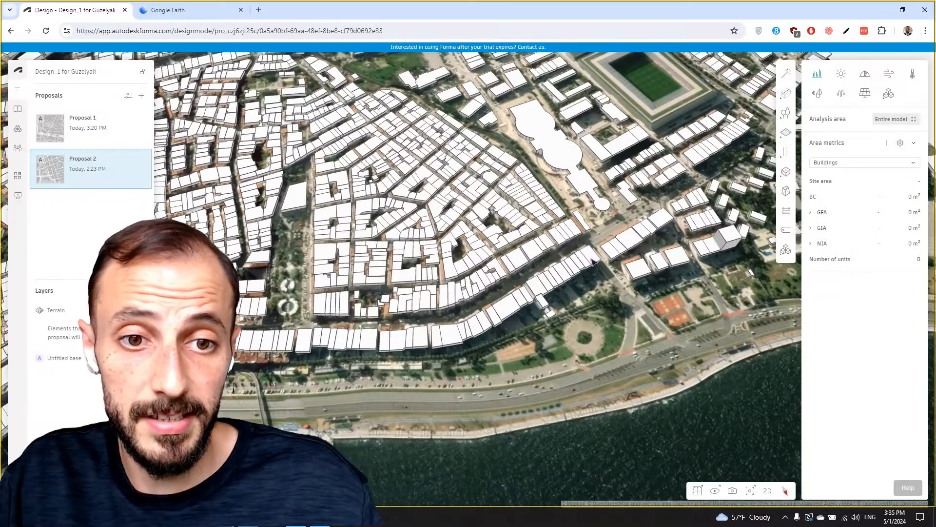
- Try to delete the long building lying across the main avenue from the base, and reload the design after the failed save
left_click(596, 260)
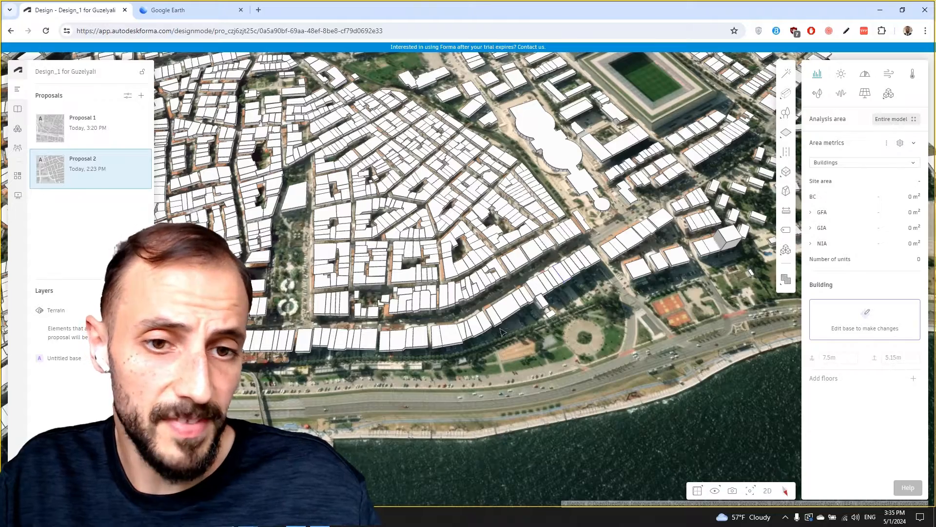
middle_click_drag(503, 332, 524, 323)
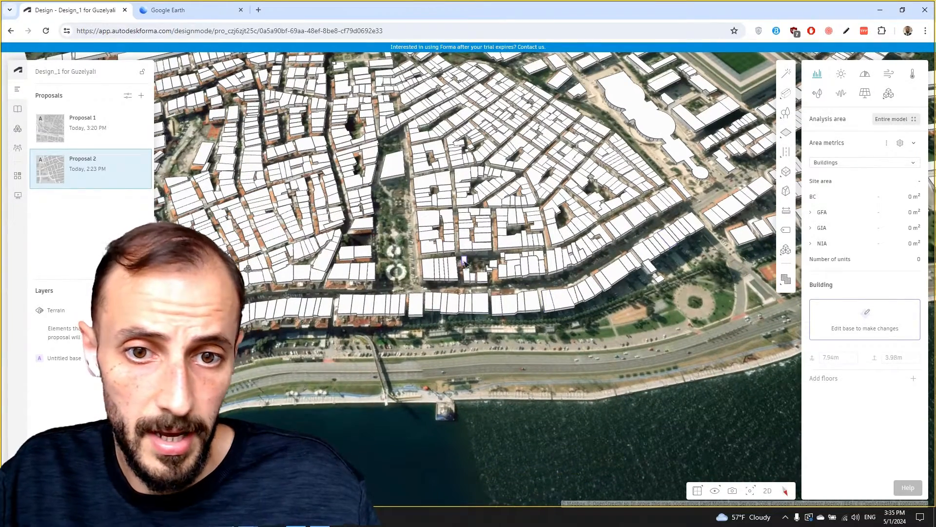
scroll(478, 293, "down", 5)
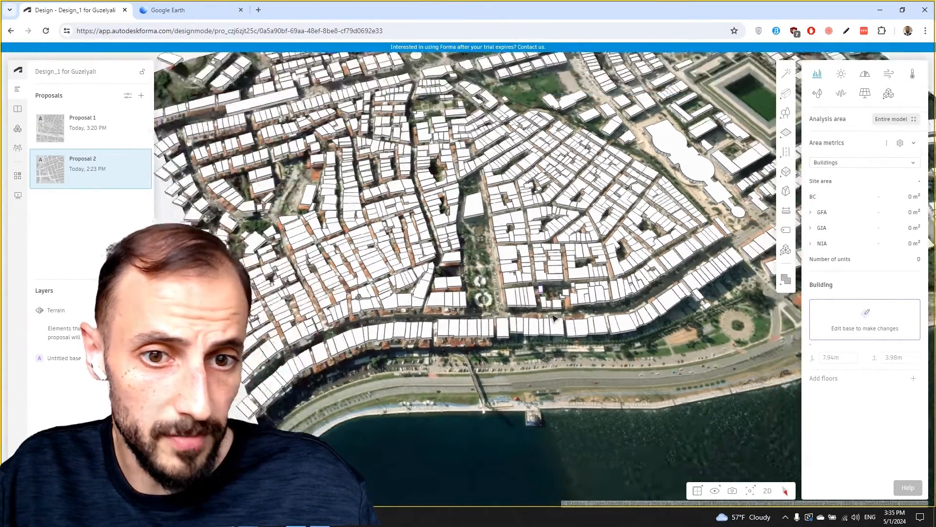
right_click_drag(394, 205, 391, 227)
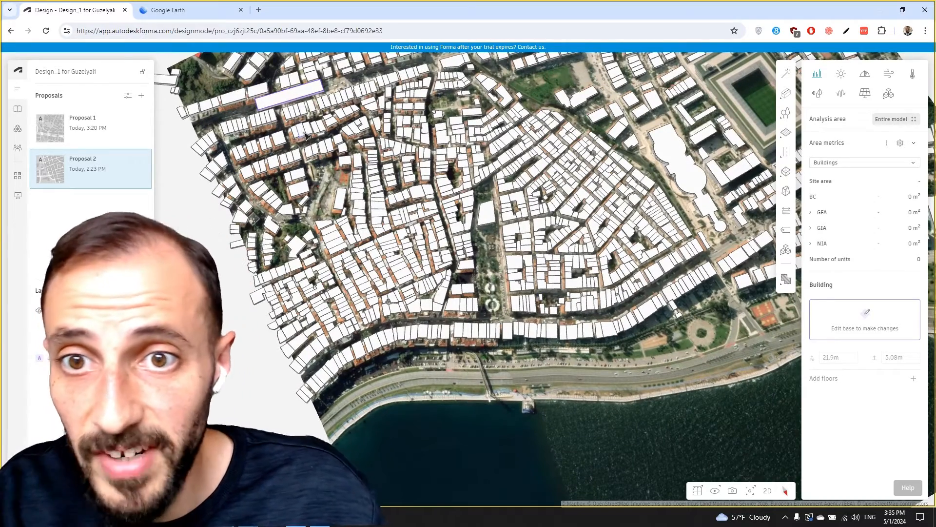
scroll(306, 136, "down", 2)
middle_click_drag(316, 146, 381, 288)
scroll(380, 288, "up", 3)
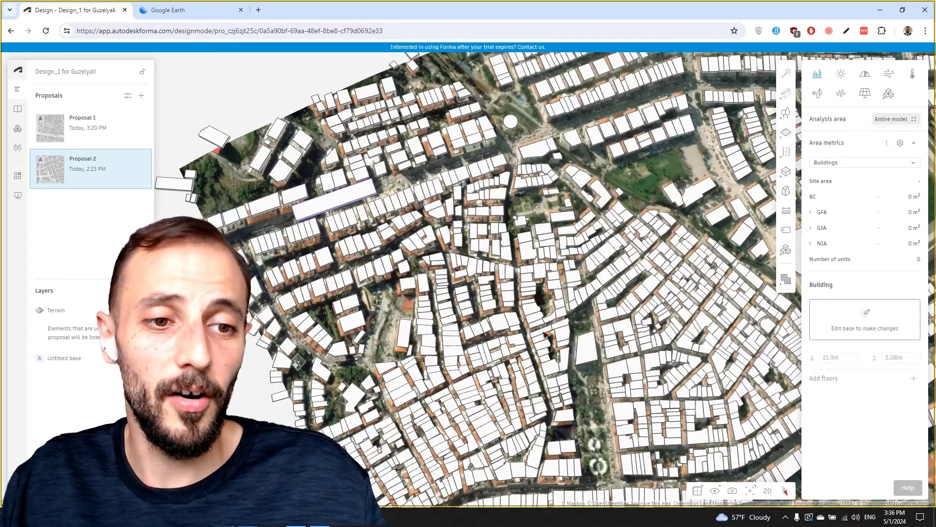
right_click_drag(367, 293, 506, 272)
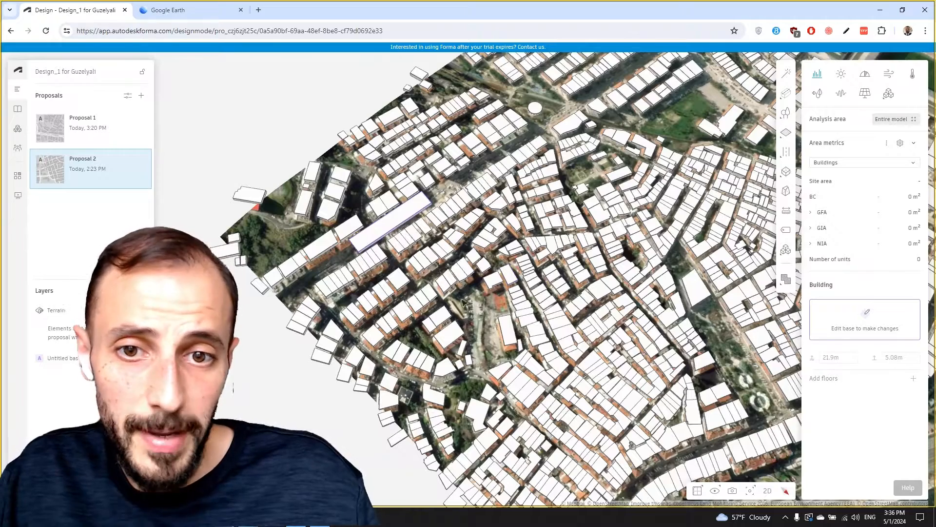
left_click(868, 332)
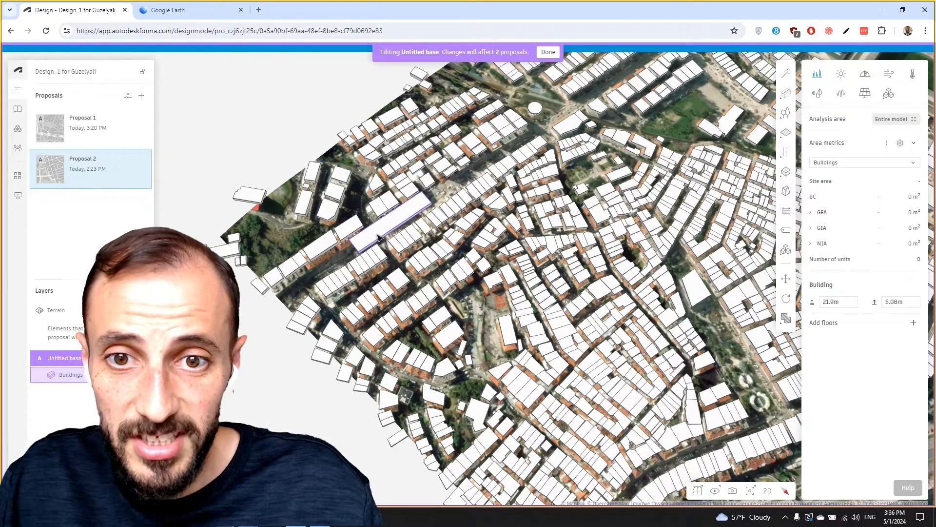
key("Delete")
mouse_move(378, 239)
right_mouse_down()
mouse_move(405, 241)
mouse_move(389, 238)
right_mouse_up()
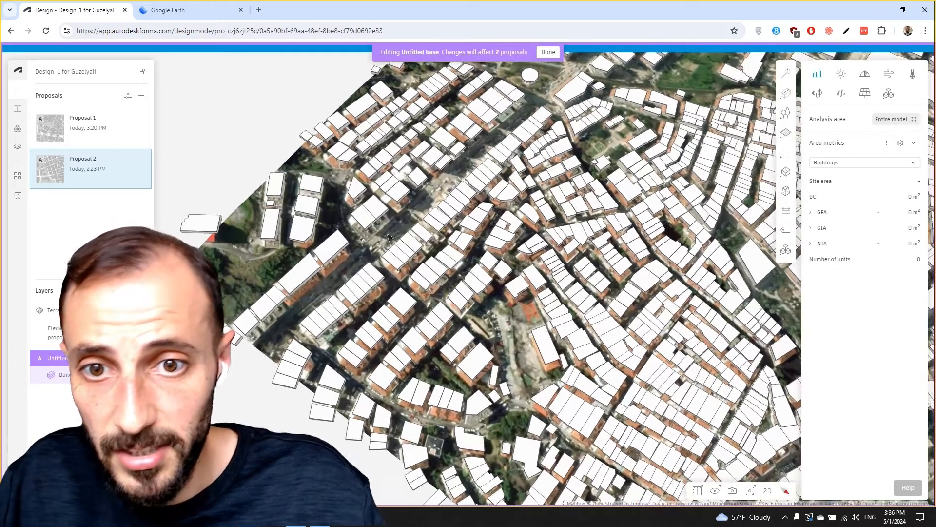
scroll(389, 238, "down", 3)
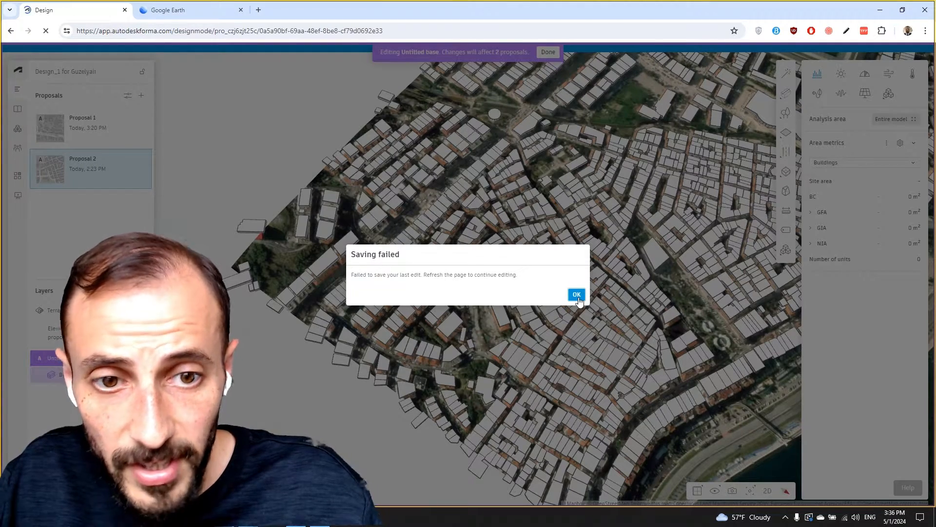
left_click(577, 295)
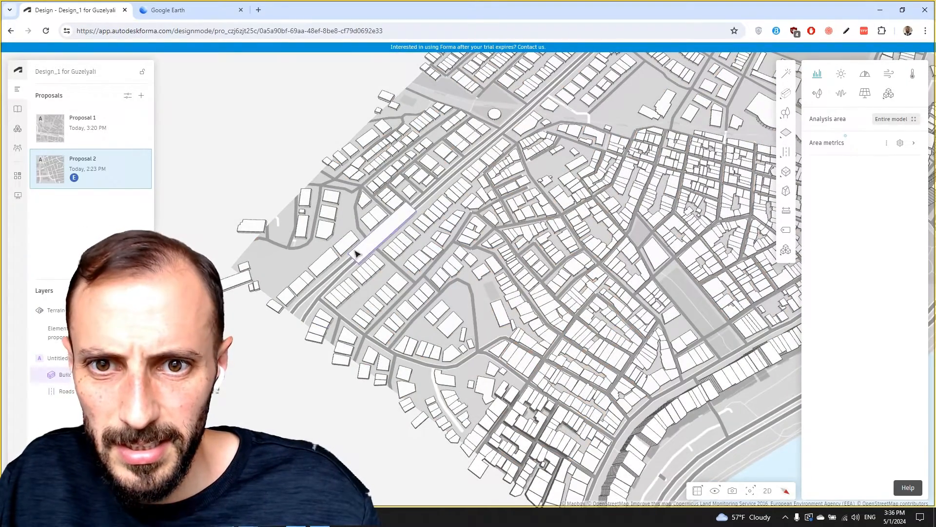
- Delete the long building lying across the main avenue from the base and finish editing the base
left_click(356, 253)
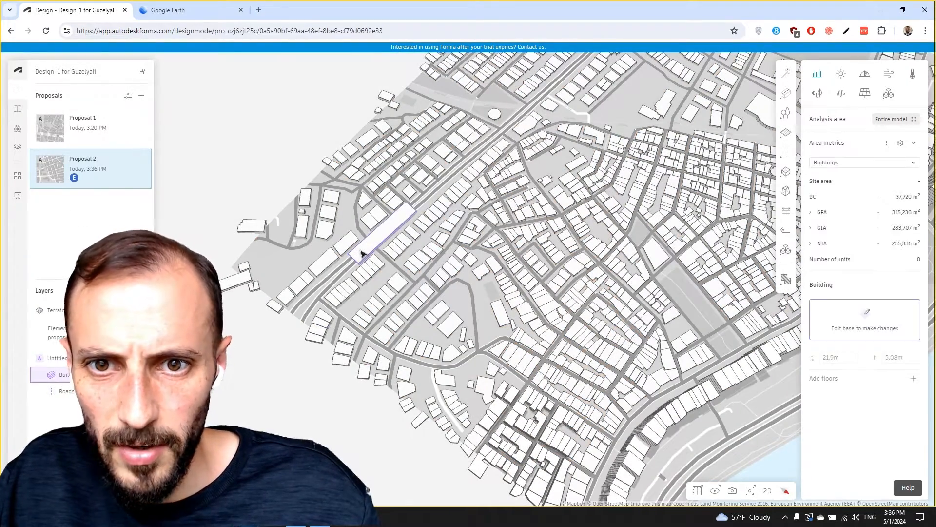
left_click(868, 328)
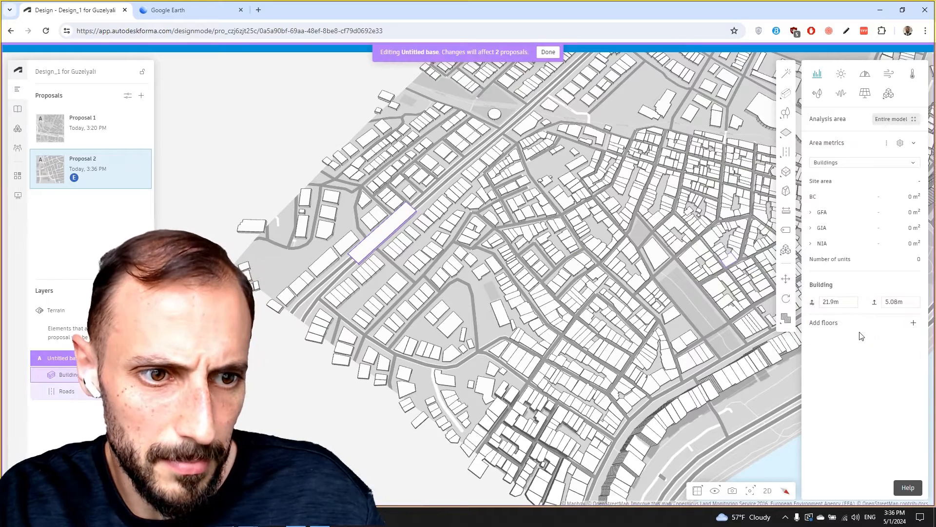
key("Delete")
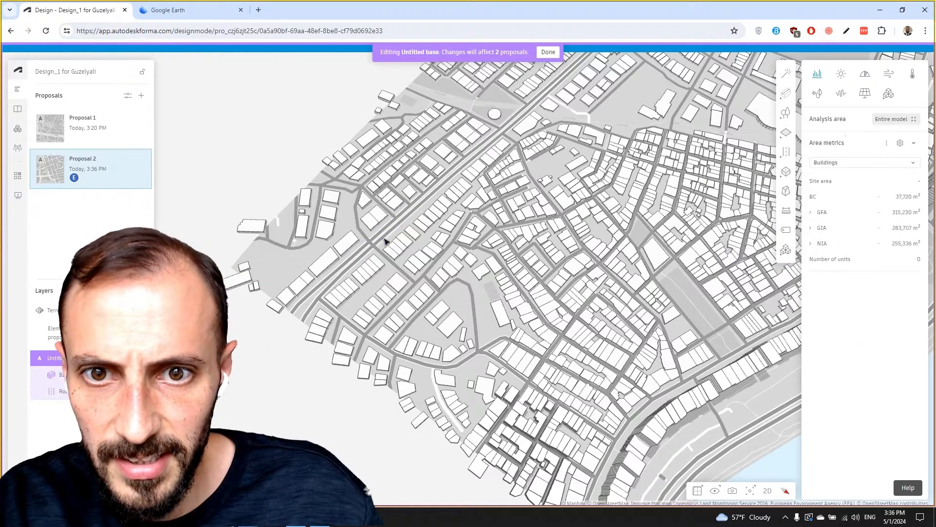
left_click(548, 52)
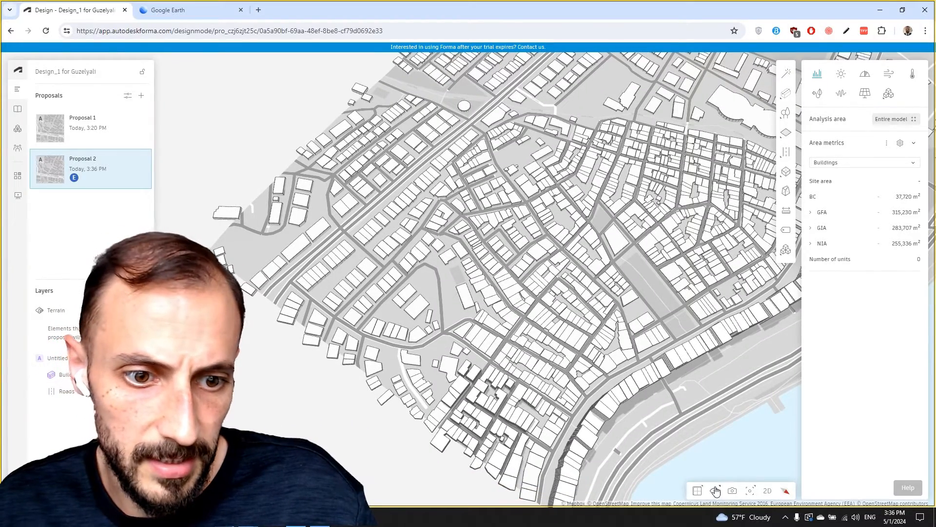
- Set the terrain display to satellite imagery
left_click(715, 491)
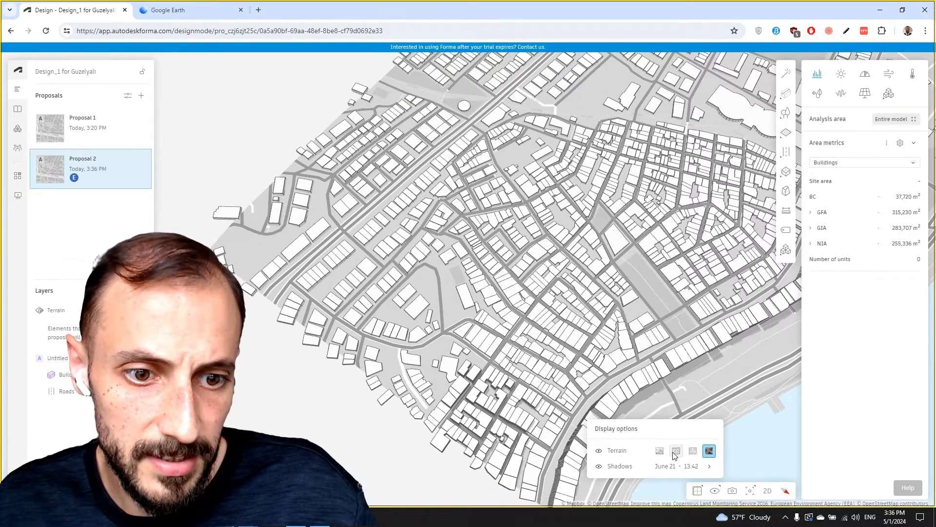
left_click(693, 451)
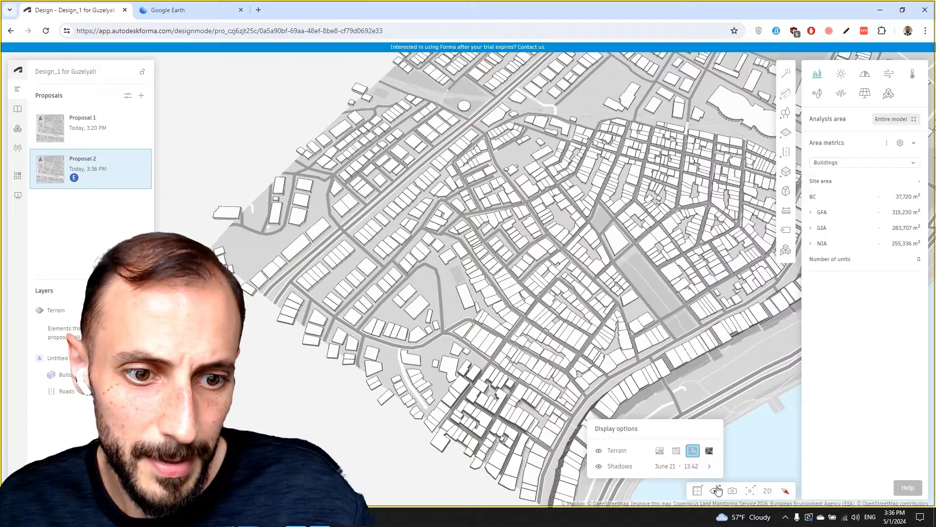
left_click(708, 451)
- Examine the row of tall waterfront buildings and the neighbourhood behind it from several angles
right_click_drag(353, 423, 283, 385)
left_click_drag(488, 407, 364, 341)
scroll(363, 342, "down", 2)
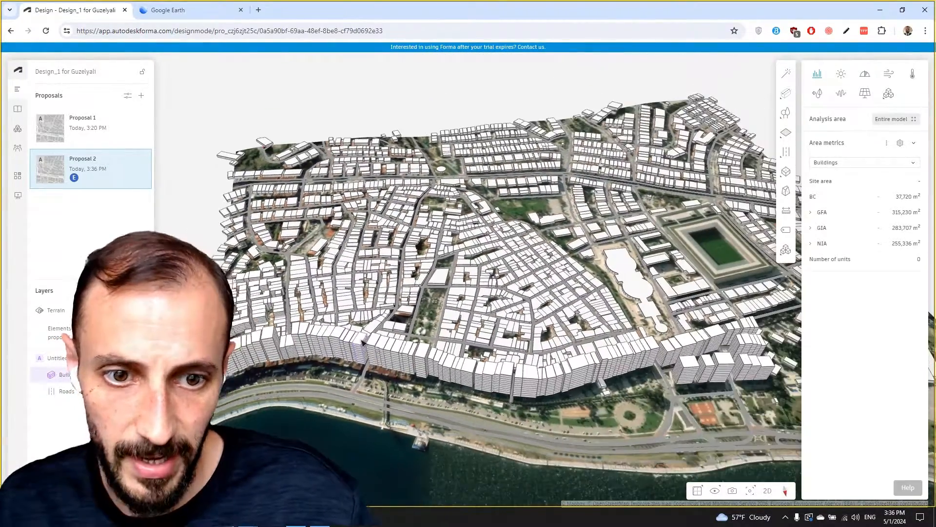
left_click_drag(607, 362, 512, 348)
scroll(513, 348, "up", 1)
right_click_drag(512, 347, 537, 352)
left_click_drag(530, 337, 602, 316)
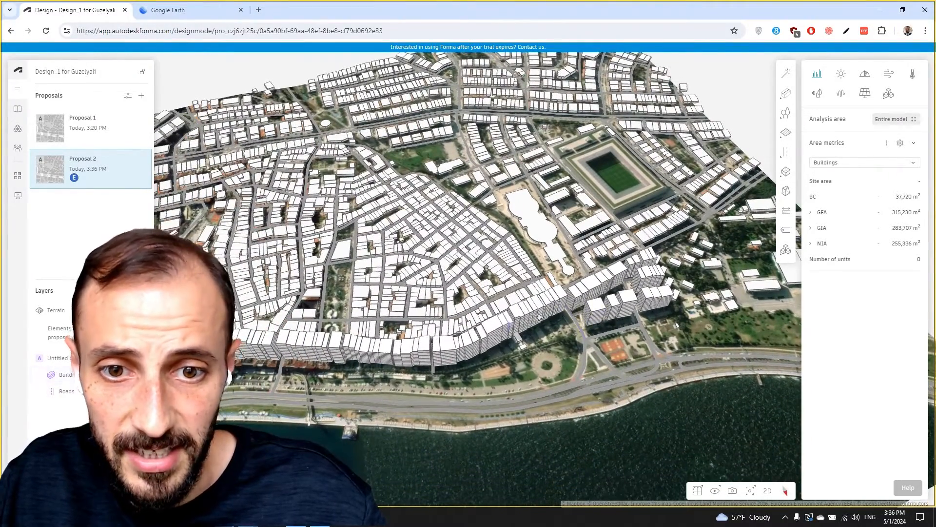
left_click_drag(540, 316, 480, 319)
left_click_drag(380, 322, 415, 316)
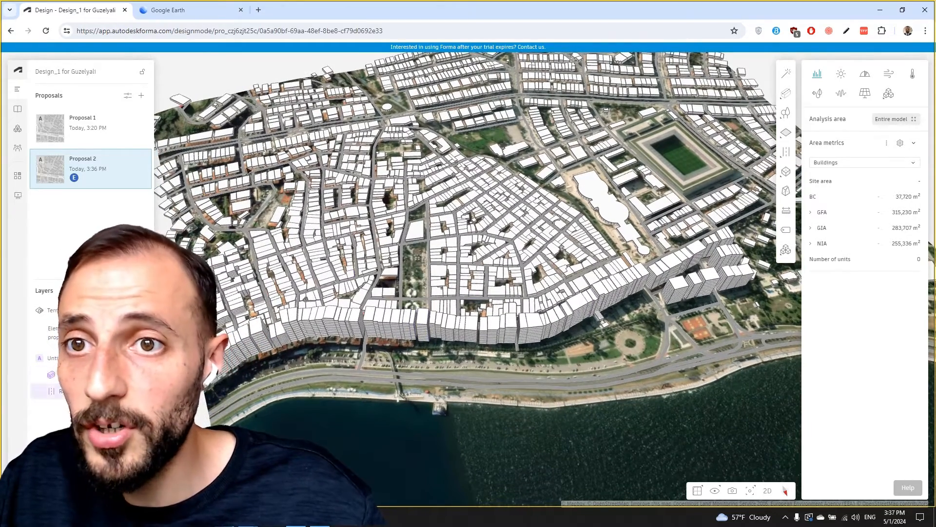
left_click_drag(401, 337, 443, 313)
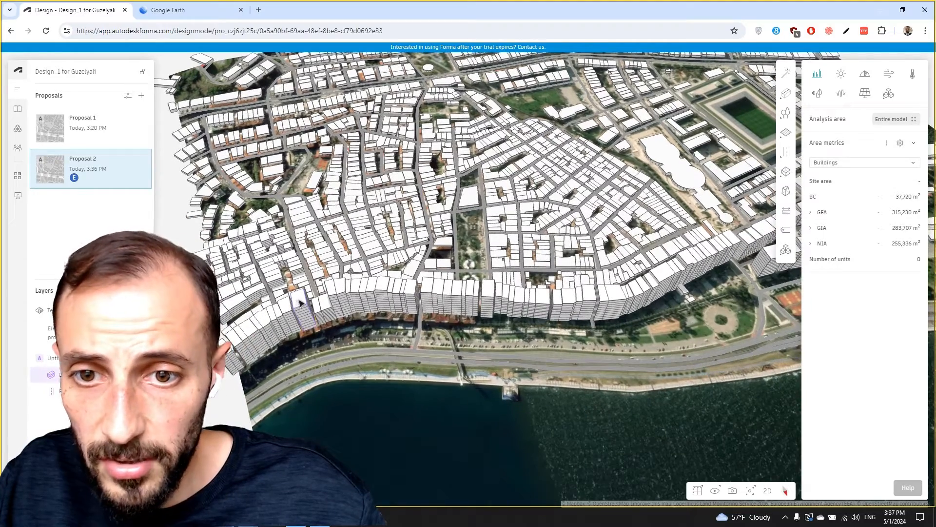
- Inspect the floor settings of one waterfront building in base editing, and leave base editing without changes
left_click(301, 308)
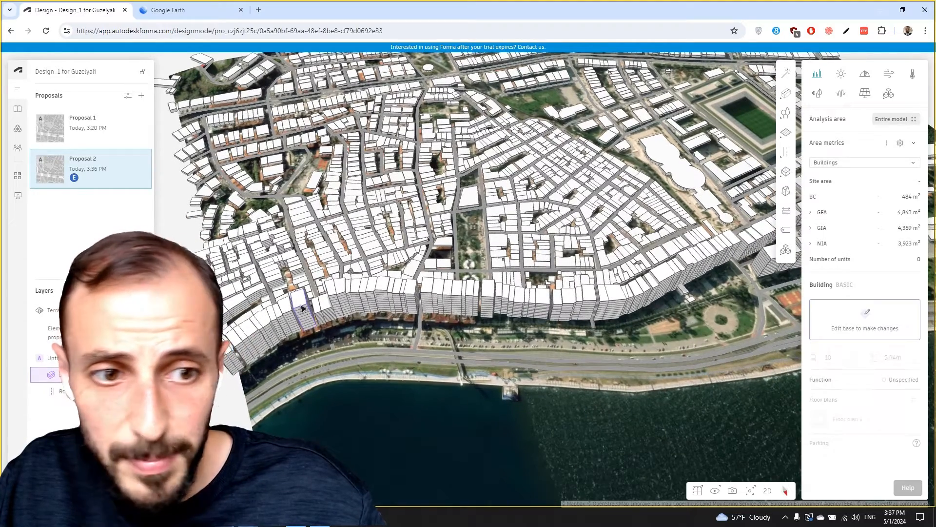
left_click(858, 330)
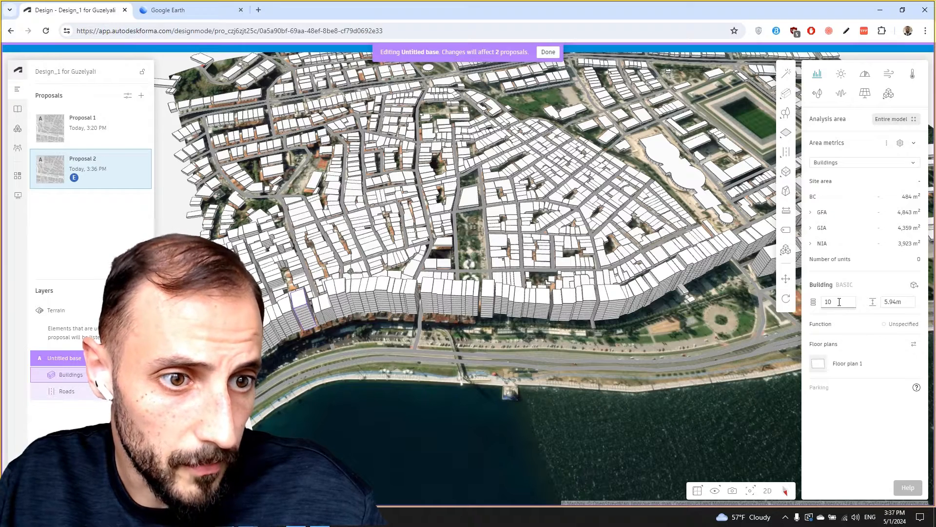
key("Escape")
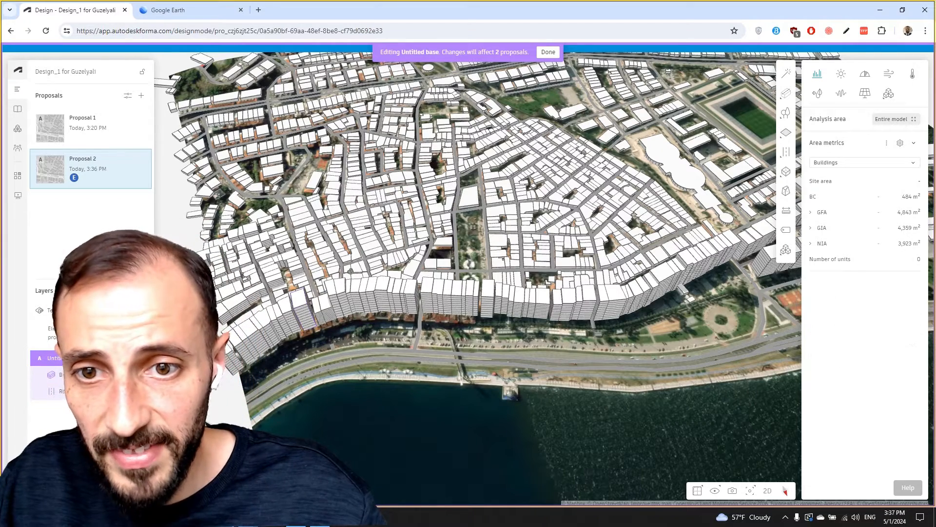
key("Escape")
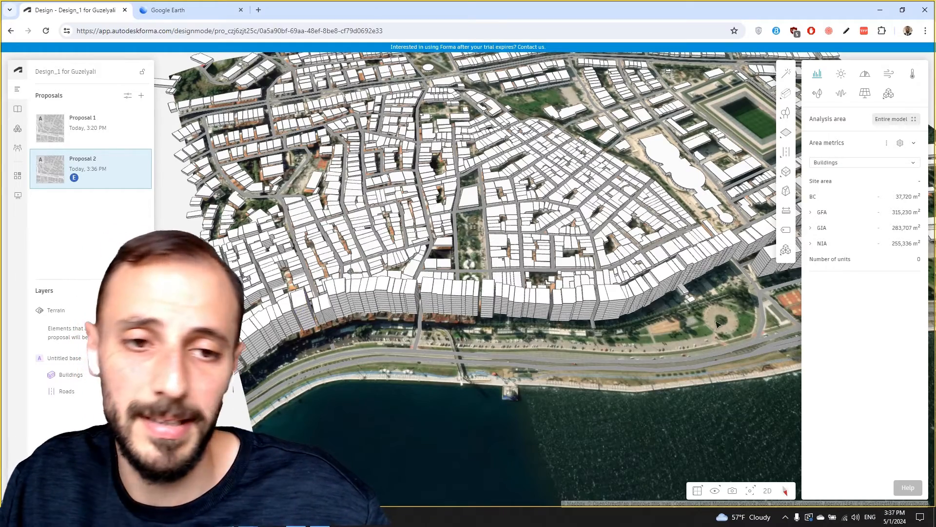
- Switch to Google Earth and examine the real building heights in Street View on the avenue behind the waterfront
left_click_drag(716, 324, 483, 351)
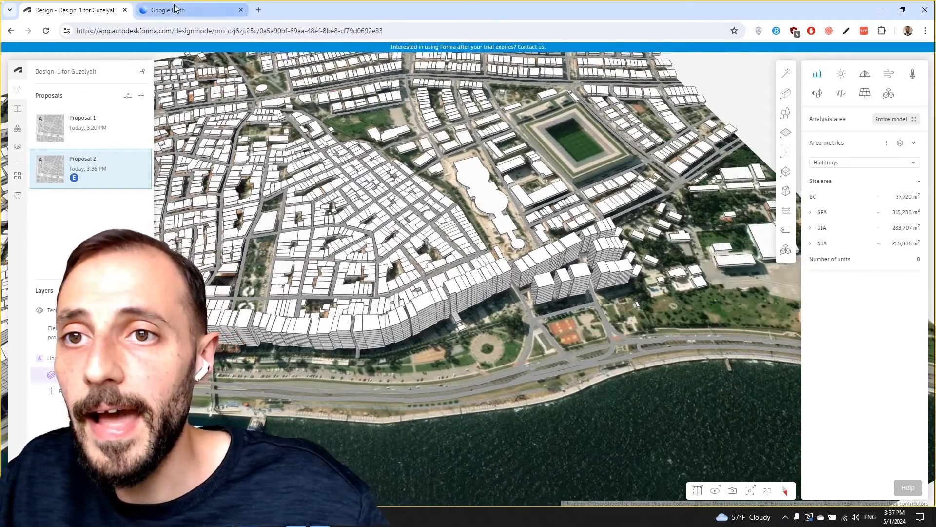
left_click(175, 9)
scroll(585, 371, "up", 5)
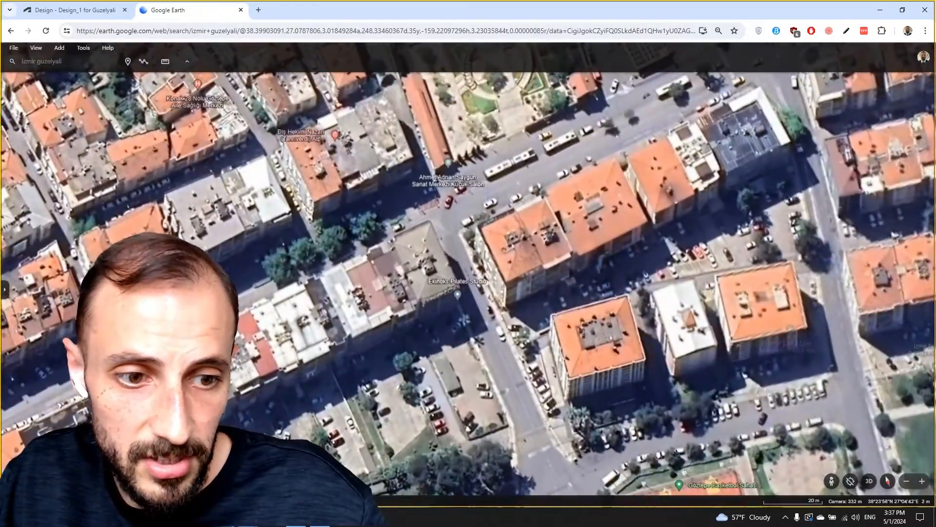
scroll(568, 382, "down", 5)
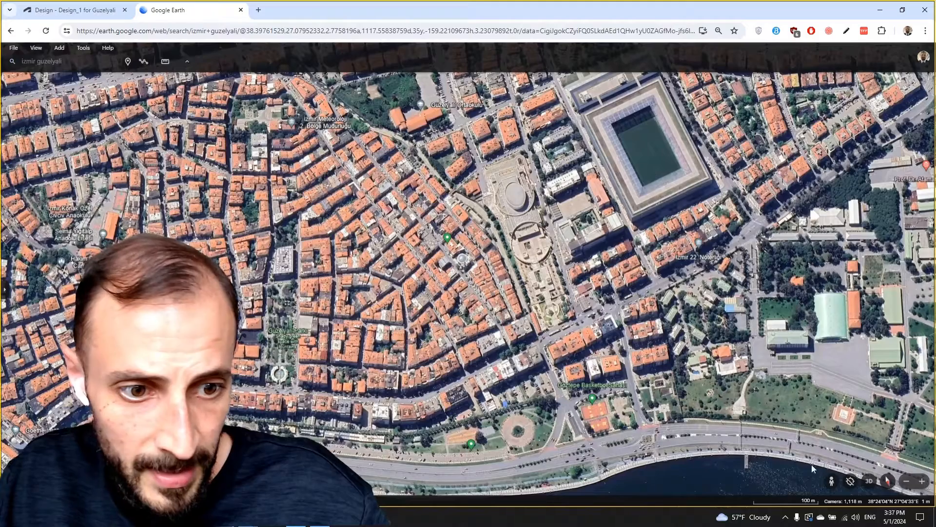
left_click(832, 482)
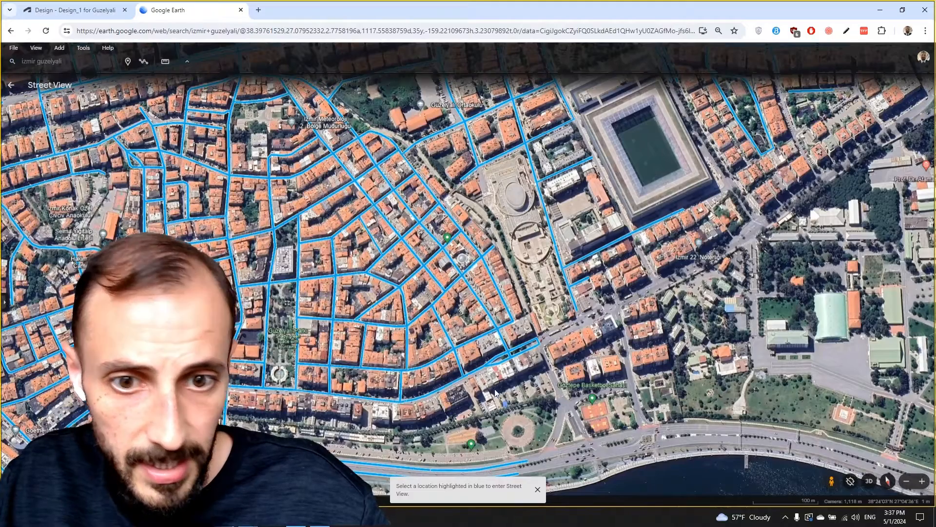
left_click(399, 402)
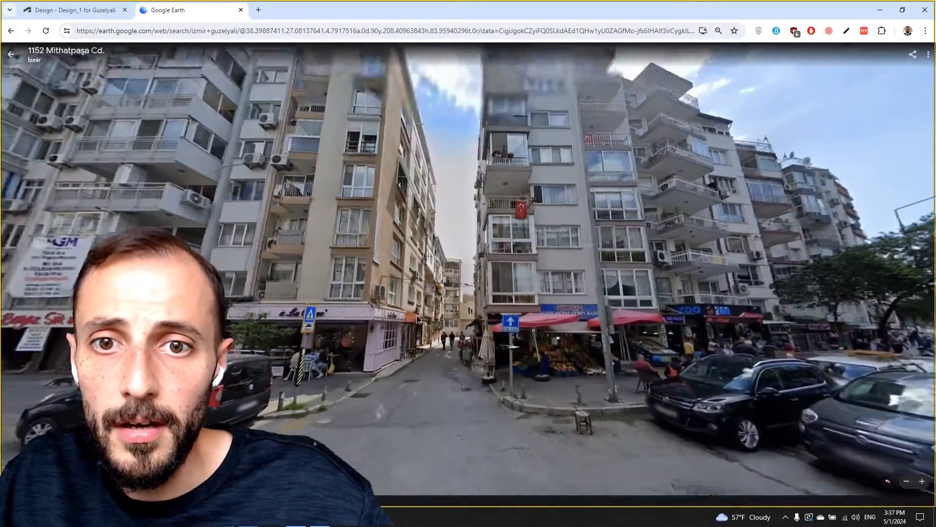
left_click_drag(417, 315, 582, 292)
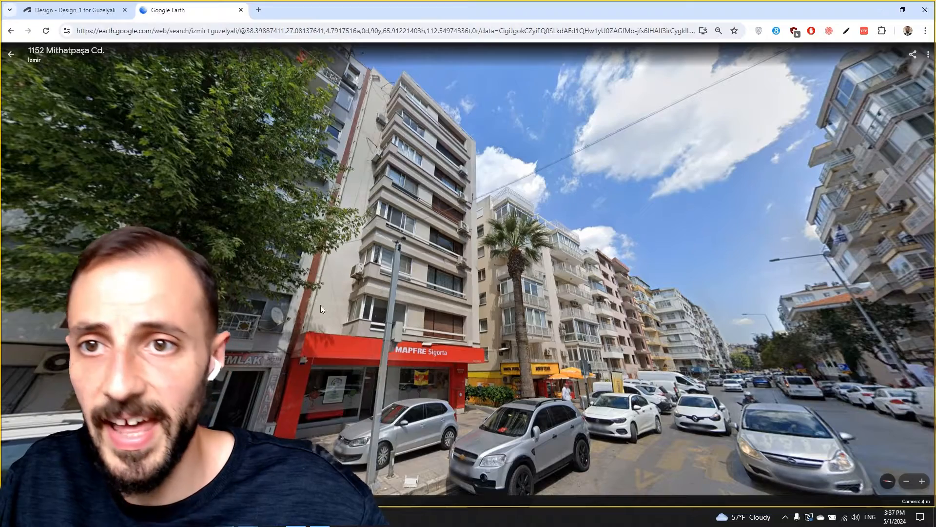
- Switch back to Autodesk Forma and hide the Roads layer of the base
left_click(73, 10)
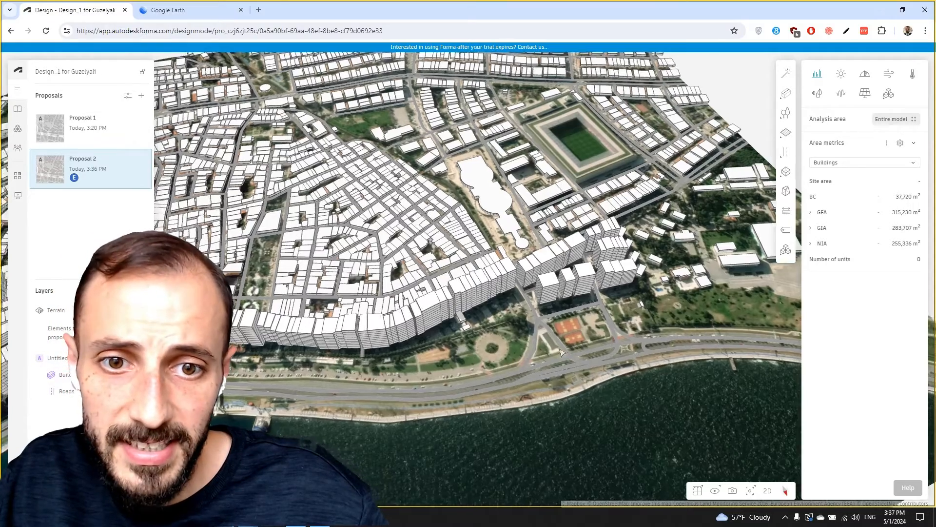
left_click_drag(560, 351, 335, 348)
left_click_drag(409, 431, 233, 379)
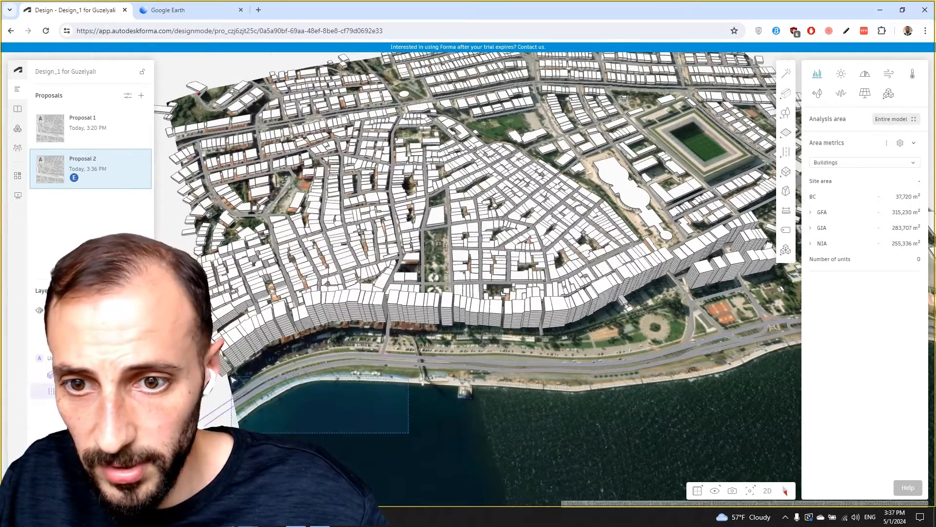
left_click_drag(215, 348, 255, 428)
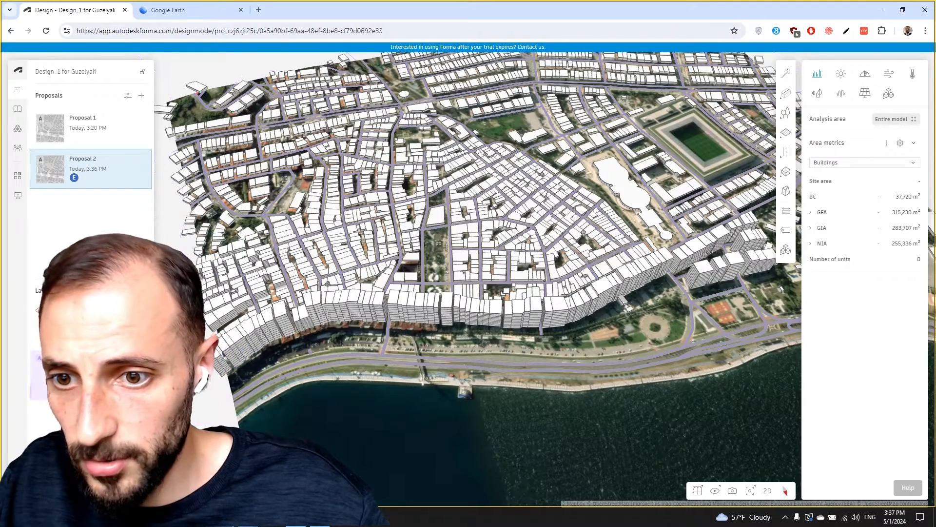
left_click(143, 391)
- Open base editing for the waterfront buildings from the outer site edge to past the footbridge, and set them to 8 floors
left_click_drag(331, 439, 220, 397)
right_click_drag(439, 317, 653, 347)
middle_click_drag(656, 346, 621, 254)
left_click_drag(609, 200, 464, 475)
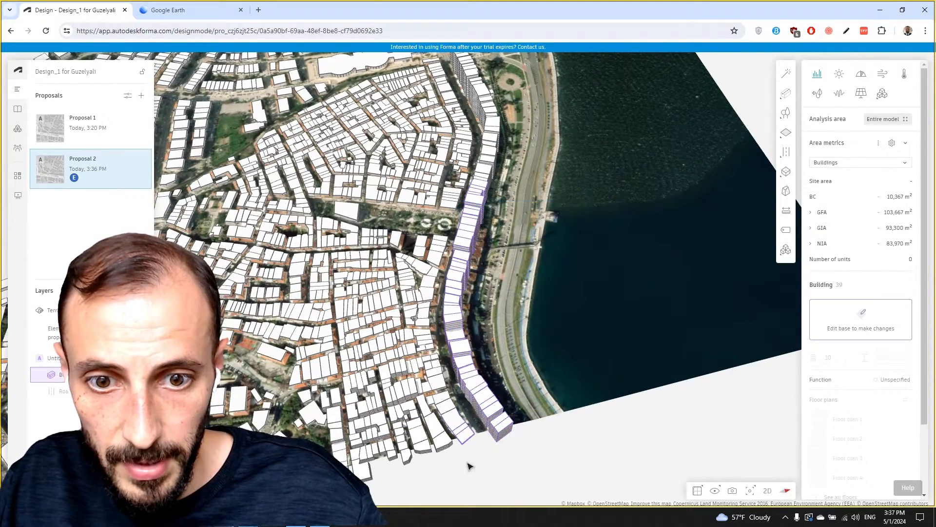
right_click(463, 440)
left_click(461, 437)
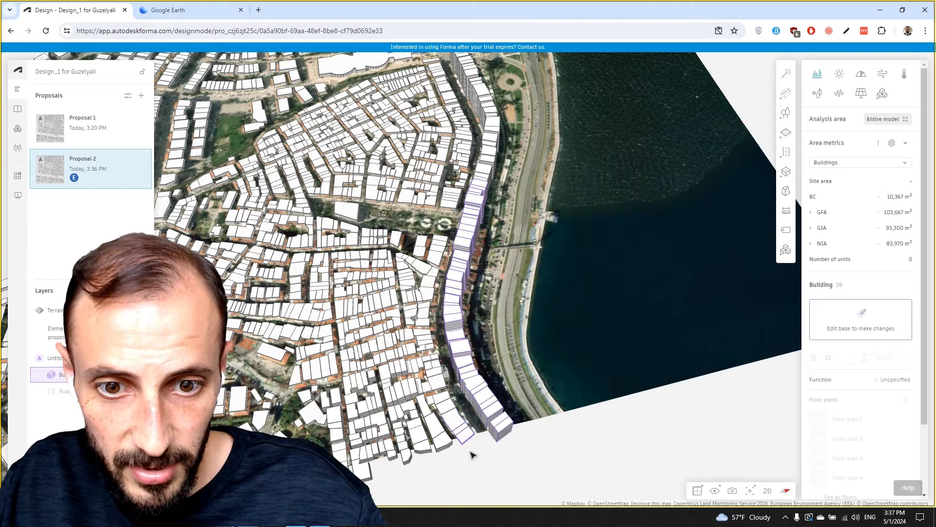
left_click_drag(455, 429, 454, 428, "shift")
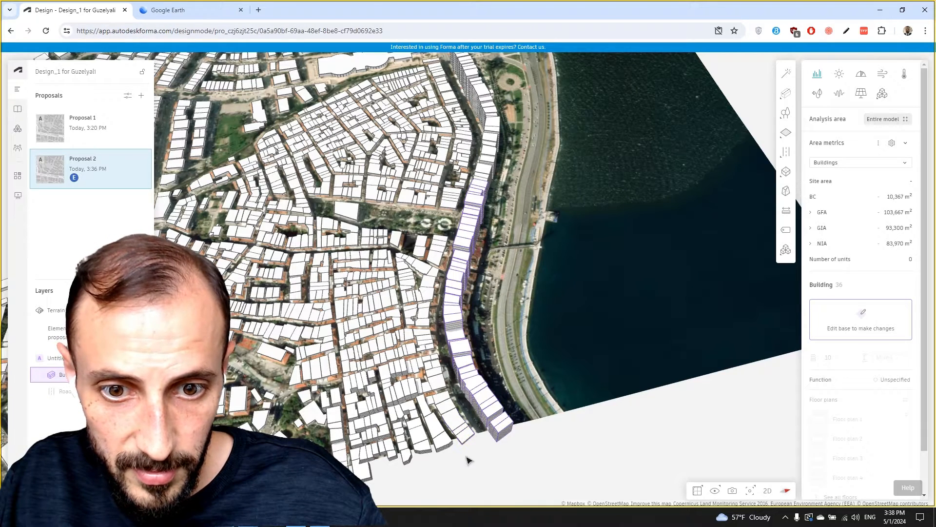
left_click(856, 331)
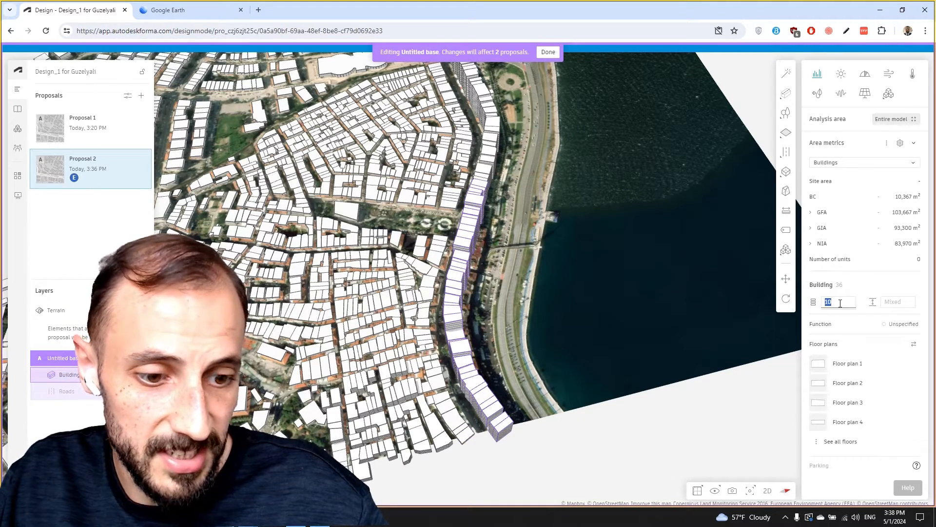
type("8")
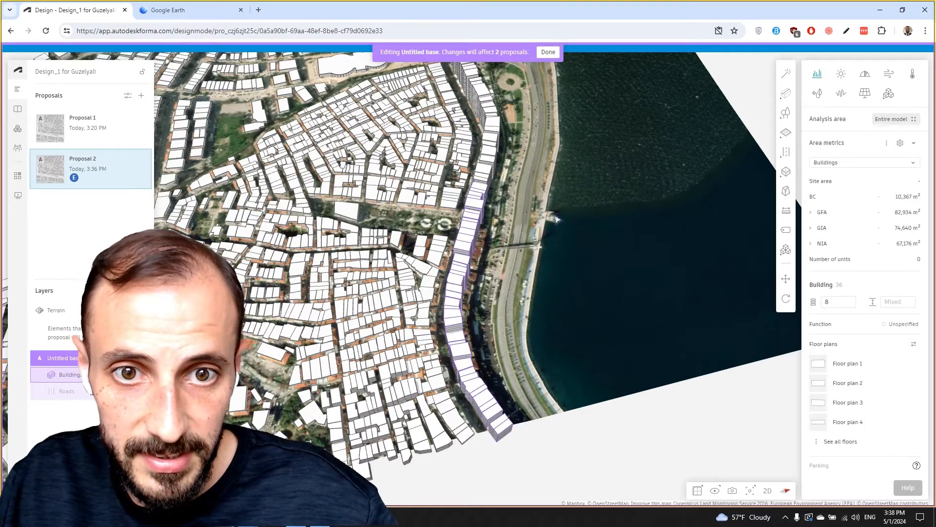
- Set the far stretch of waterfront buildings, including the towers near the roundabout park, to 8 floors
right_click_drag(554, 216, 502, 188)
left_click_drag(595, 146, 570, 237)
right_click_drag(571, 237, 610, 227)
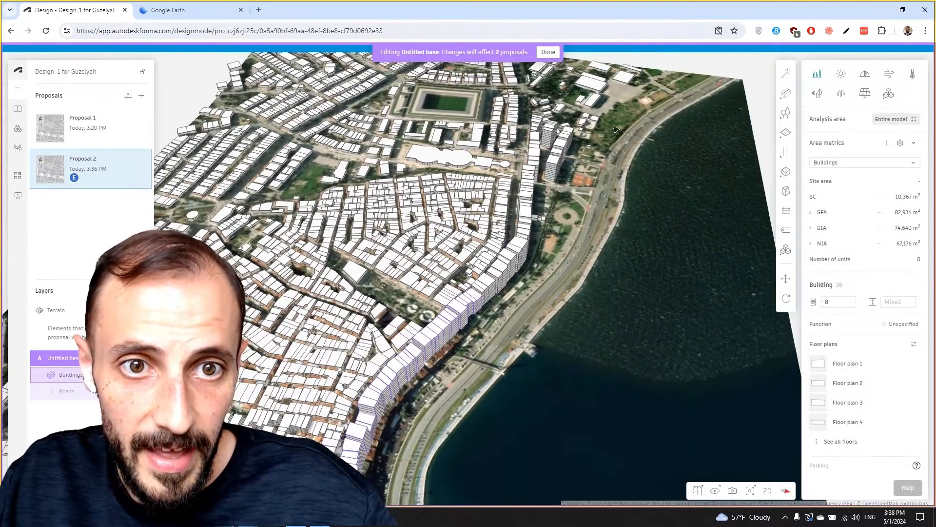
left_click_drag(605, 145, 518, 291)
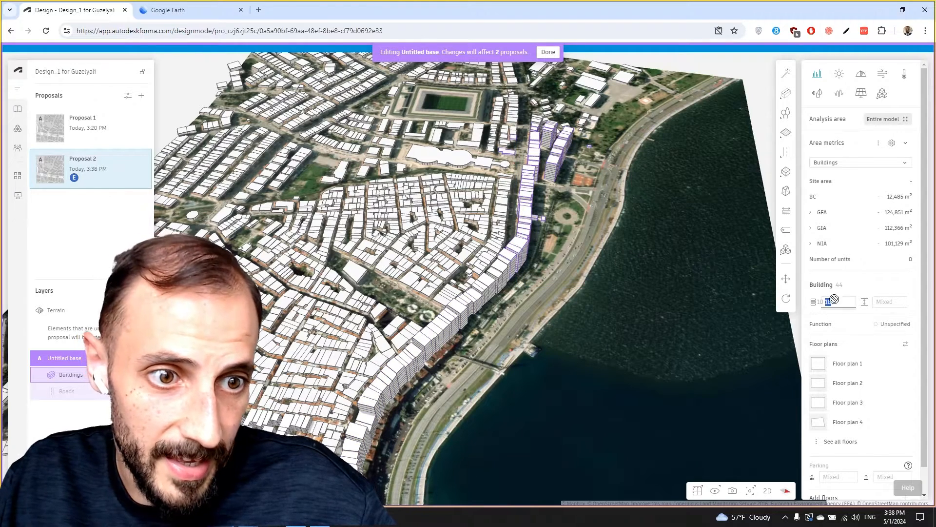
type("8")
key("Return")
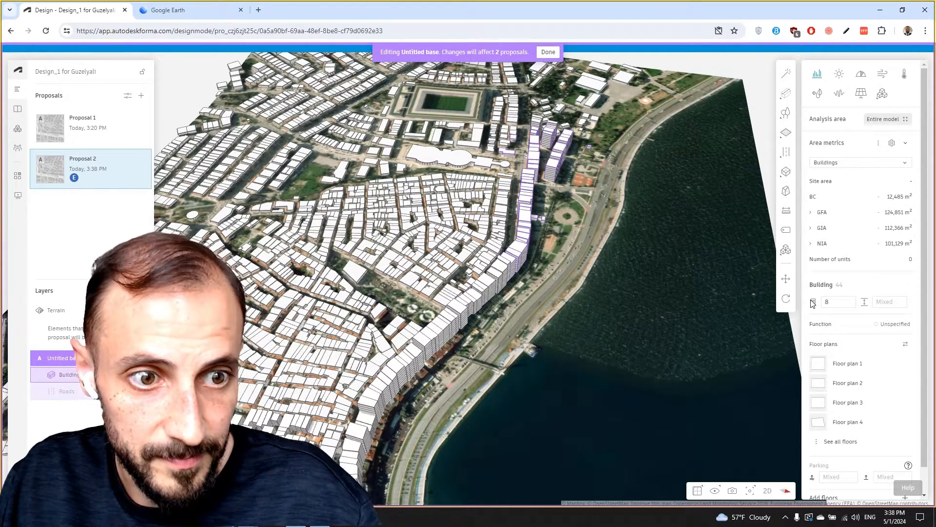
- Set the few skipped buildings in the middle of the waterfront row to 8 floors
right_click_drag(581, 295, 521, 301)
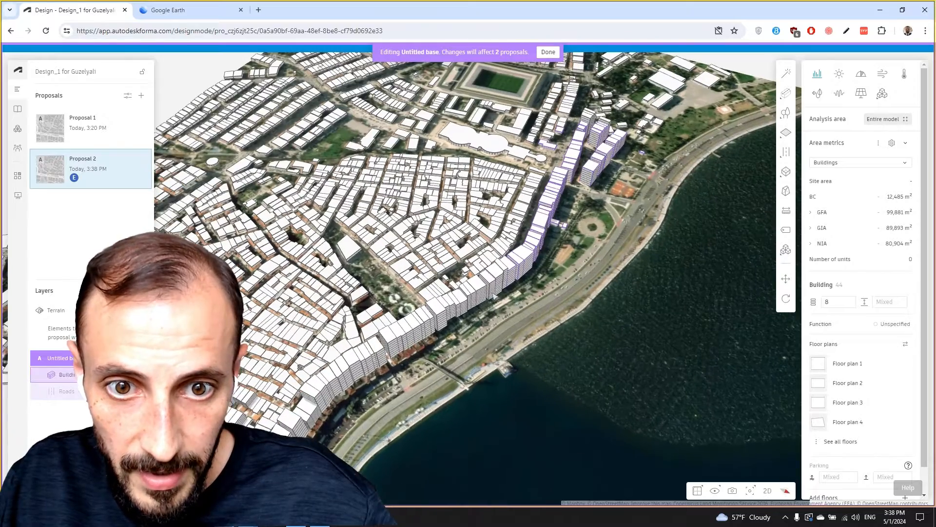
left_click_drag(494, 296, 484, 288)
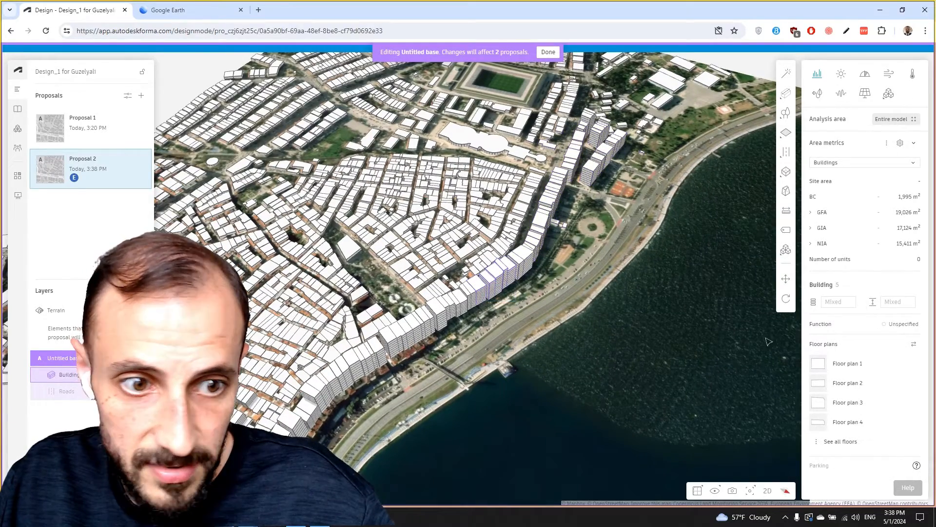
left_click(845, 302)
type("8")
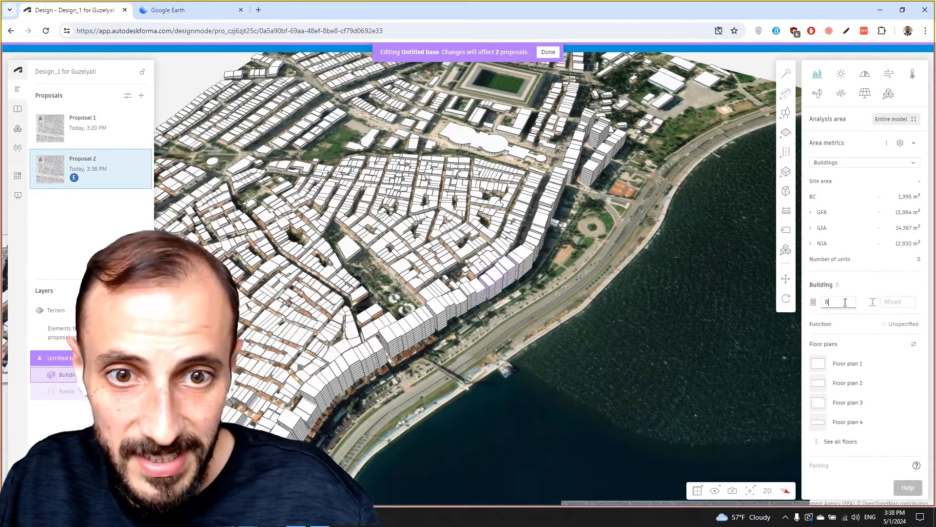
right_click(621, 183)
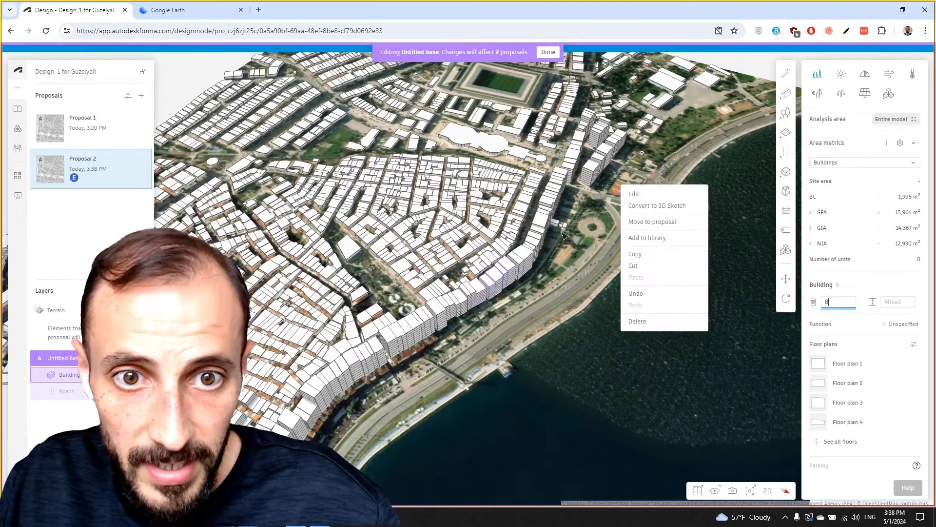
left_click(563, 233)
- Examine the lowered waterfront row and the inland neighbourhood from several angles, and clear the building selection
right_click_drag(485, 247, 575, 254)
left_click_drag(390, 298, 371, 349)
left_click_drag(414, 440, 396, 411)
left_click_drag(386, 461, 329, 279)
left_click_drag(328, 238, 340, 285)
right_click_drag(365, 307, 477, 342)
left_click_drag(477, 342, 483, 267)
right_click_drag(482, 266, 532, 276)
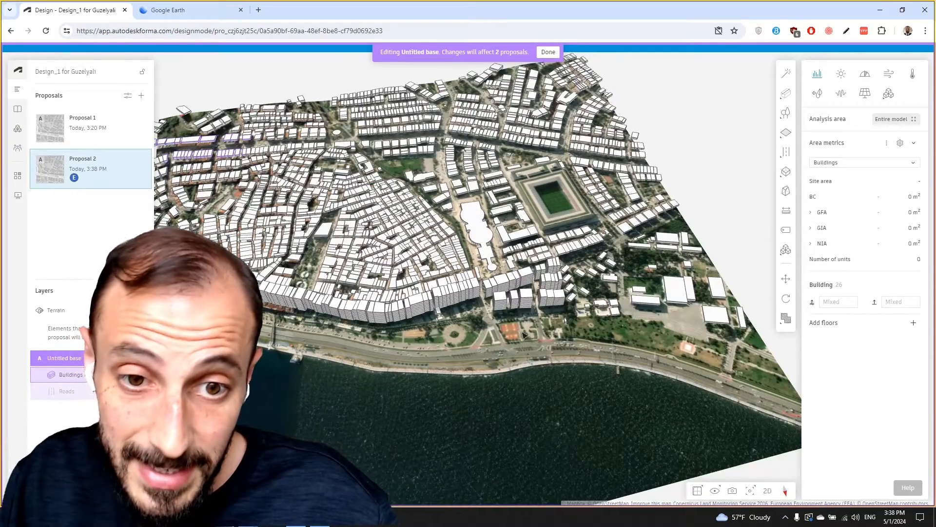
scroll(524, 334, "up", 2)
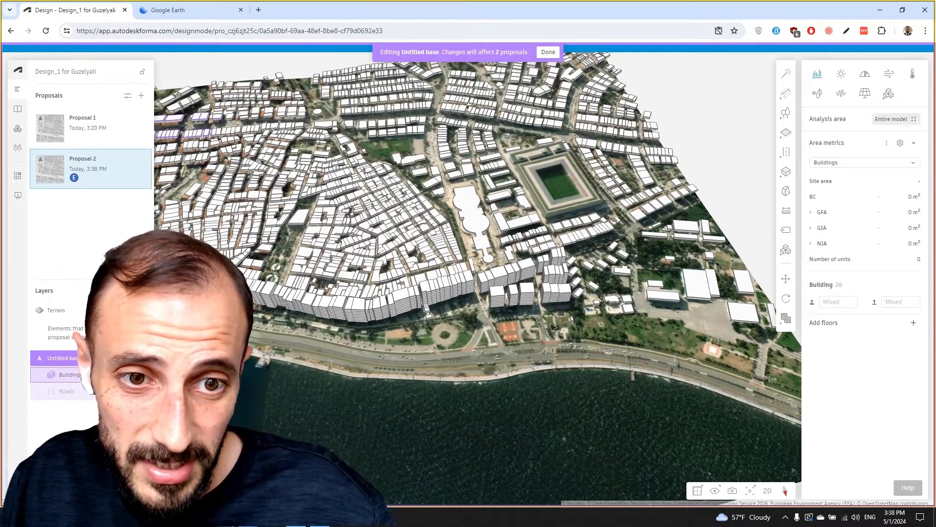
right_click_drag(440, 316, 633, 334)
middle_click_drag(373, 433, 401, 412)
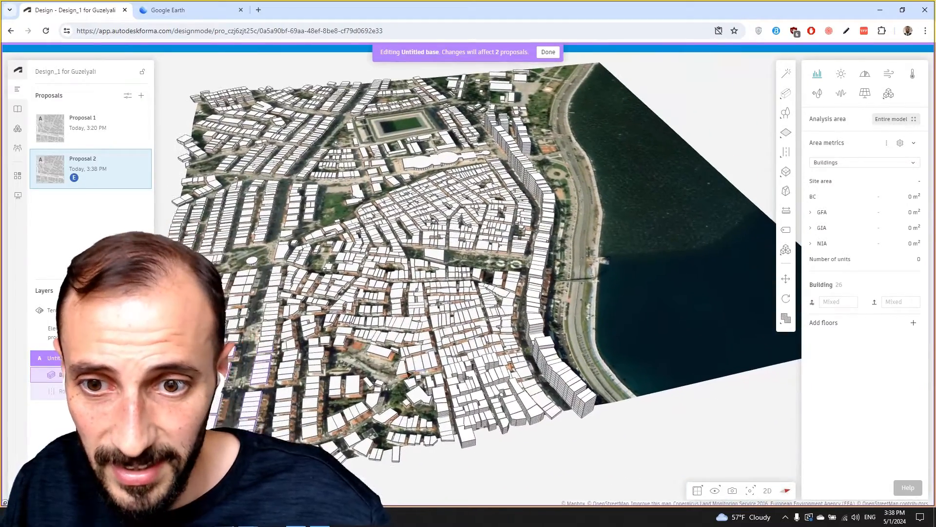
scroll(400, 413, "down", 1)
left_click(377, 479)
- Add floors to the avenue-side buildings behind the waterfront row at the outer site edge, and set them to 7 floors
scroll(502, 446, "up", 5)
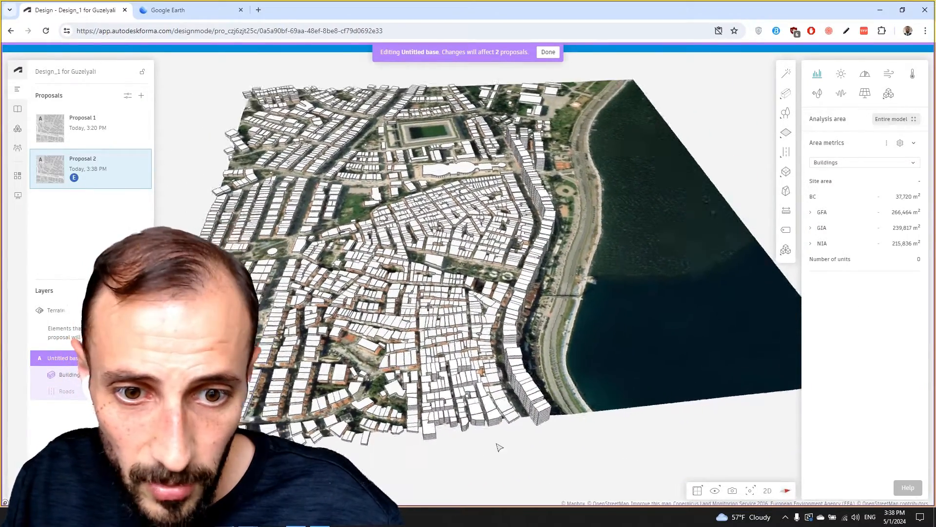
scroll(453, 442, "up", 3)
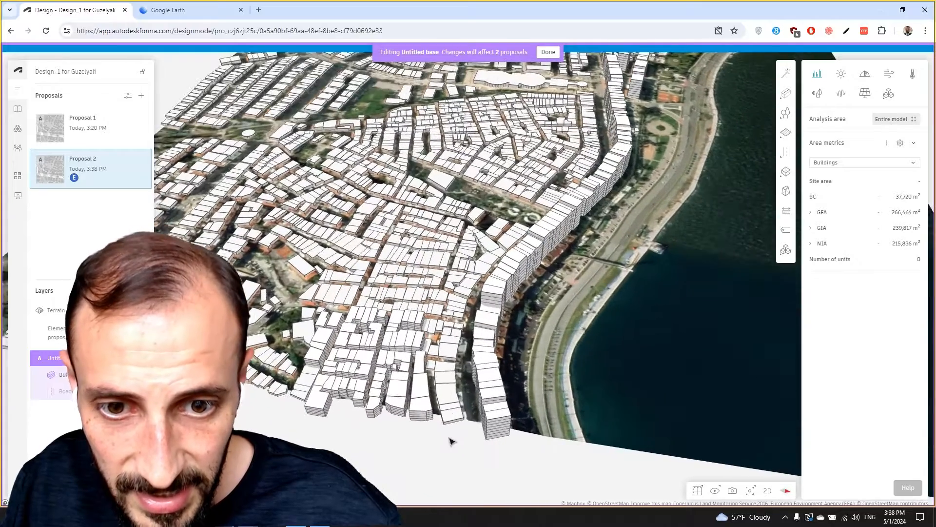
left_click(442, 360)
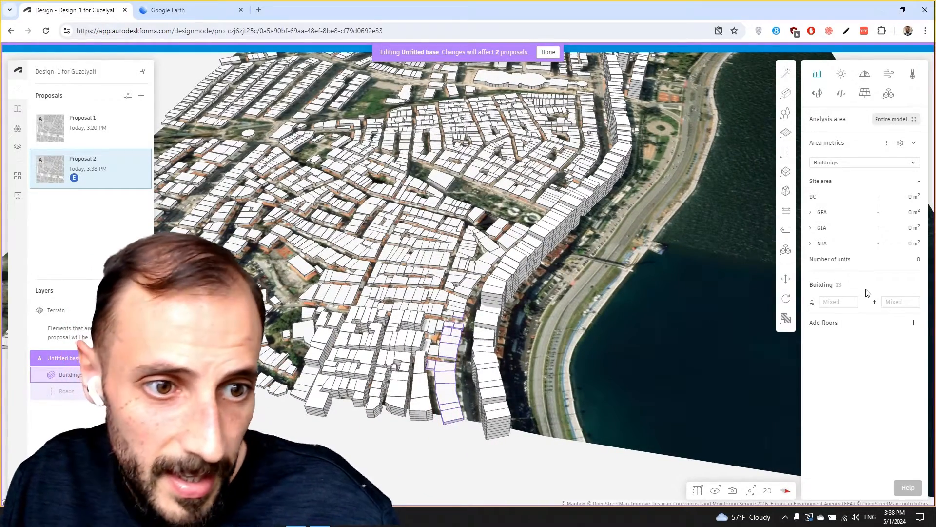
left_click(914, 323)
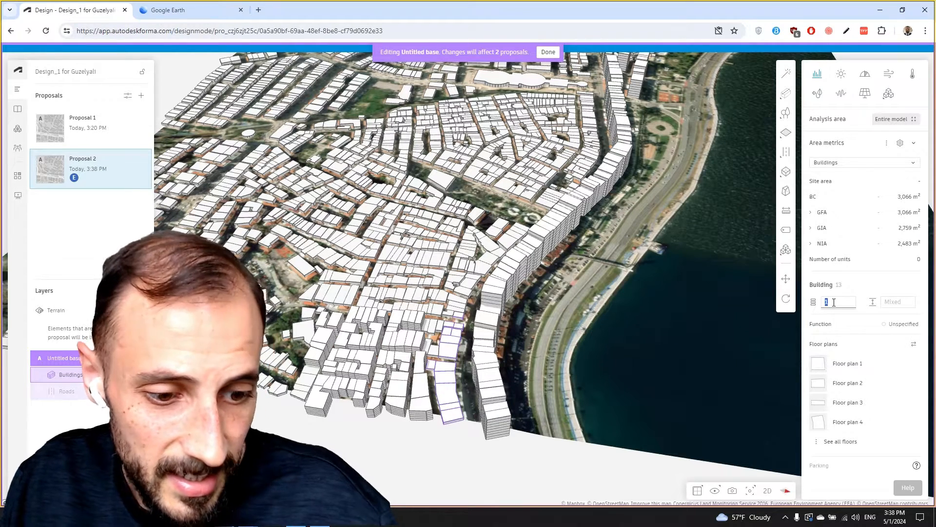
type("7")
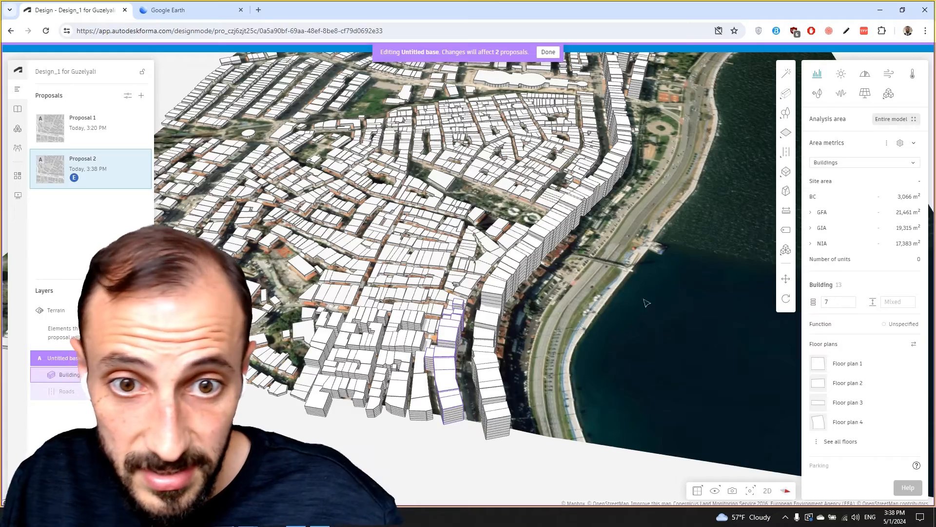
right_click_drag(646, 302, 456, 373)
left_click_drag(463, 386, 447, 277)
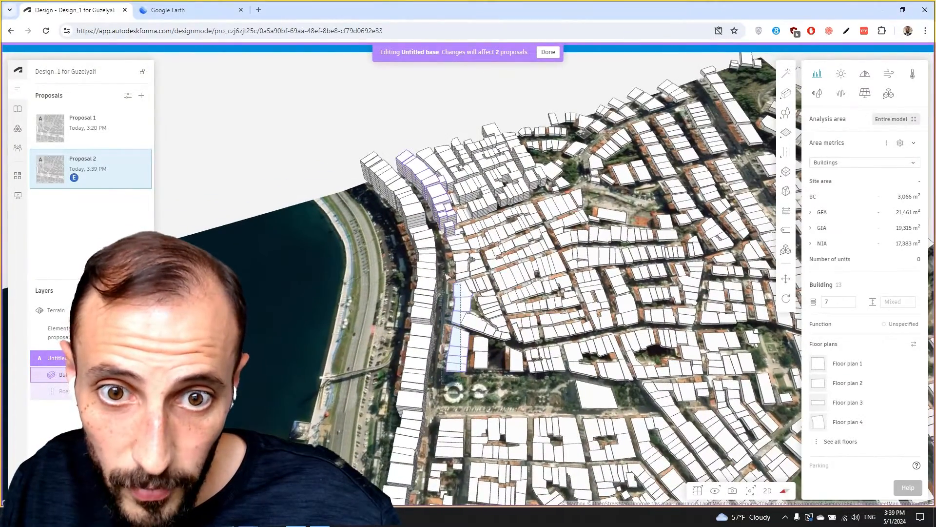
left_click_drag(453, 243, 453, 242)
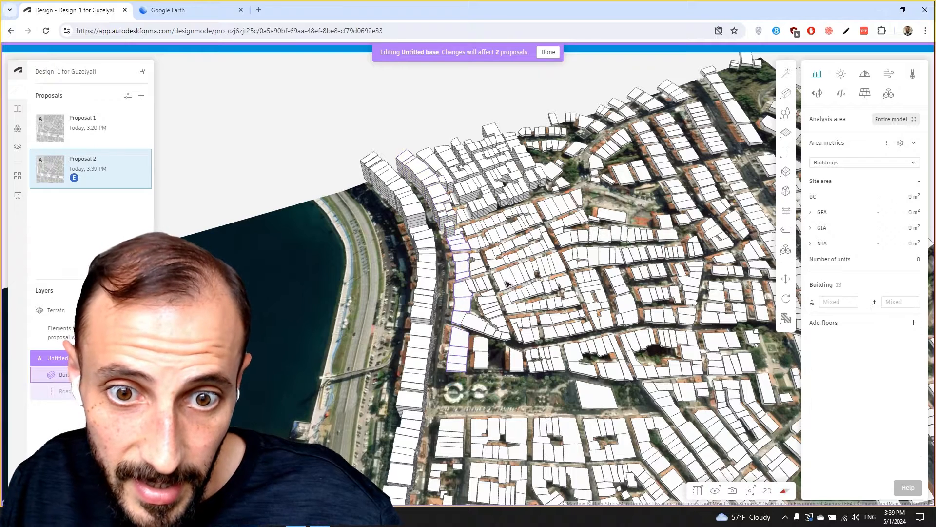
type("7")
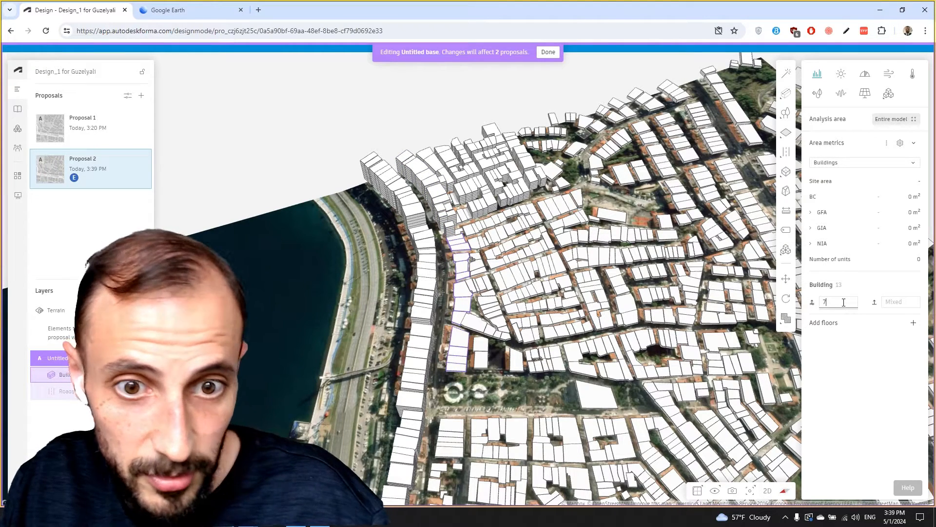
key("Return")
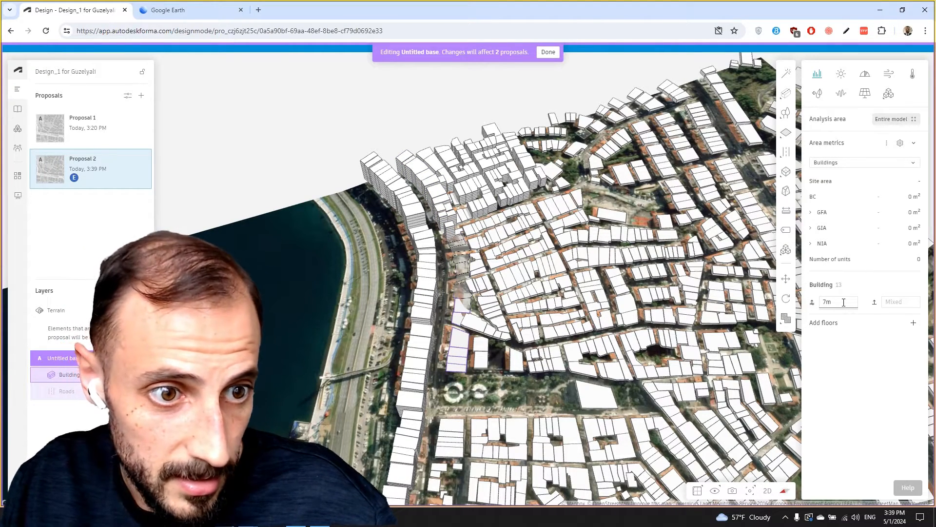
key("Return")
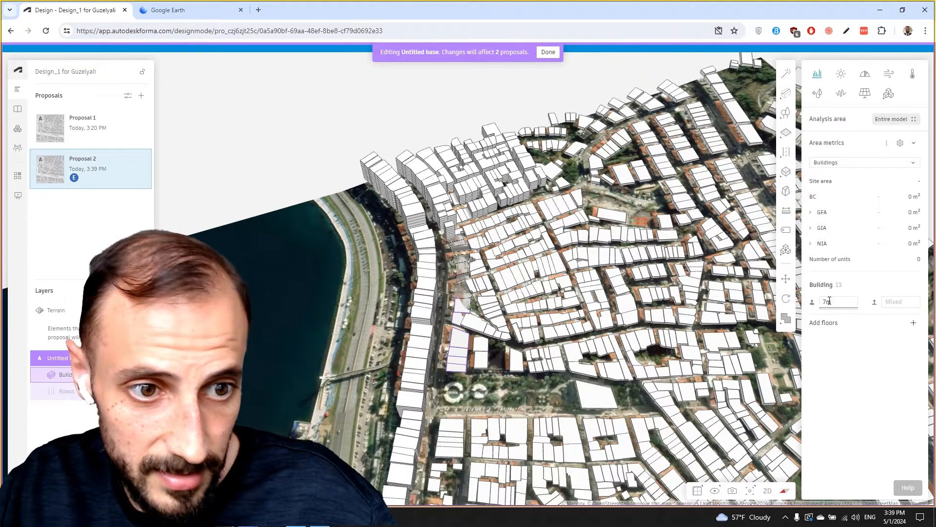
left_click(299, 164)
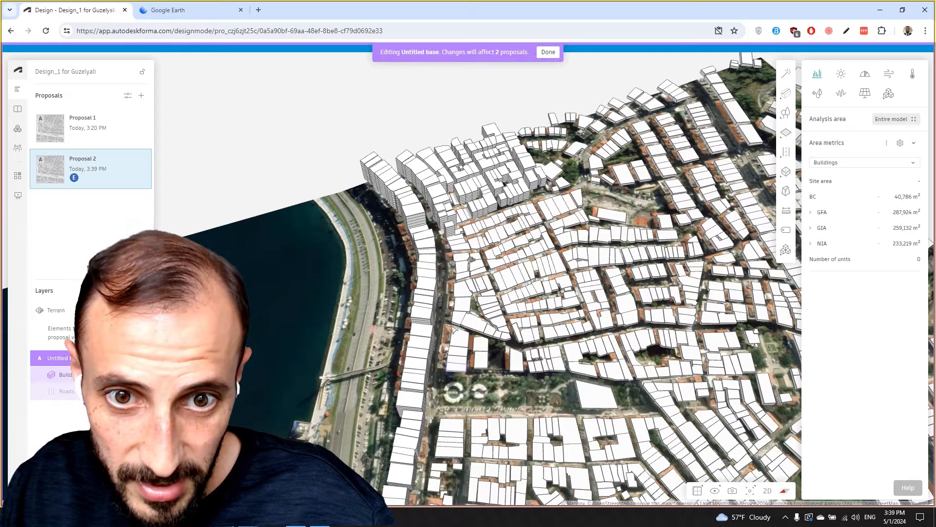
- Add floors to the next avenue-side buildings, up to the green square, and set them to 7 floors
mouse_move(446, 237)
left_mouse_down()
mouse_move(454, 375)
mouse_move(443, 239)
left_mouse_up()
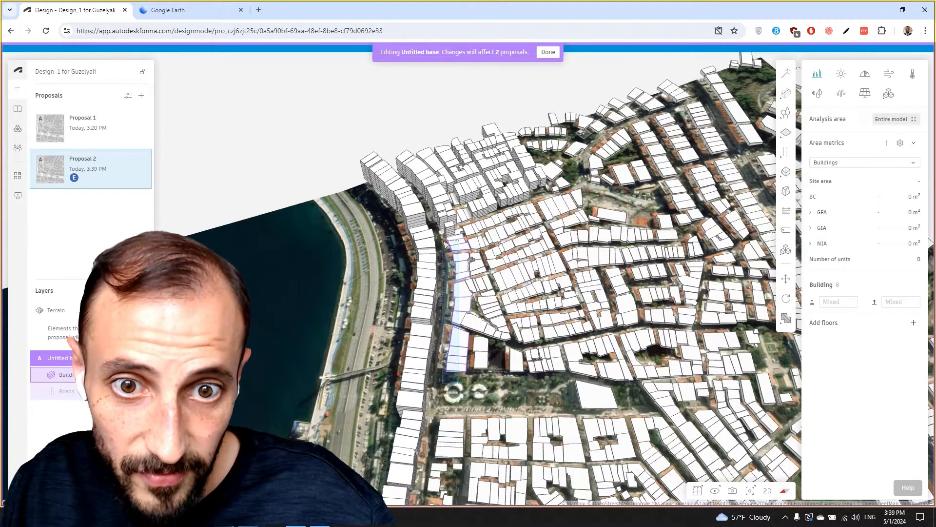
left_click(915, 324)
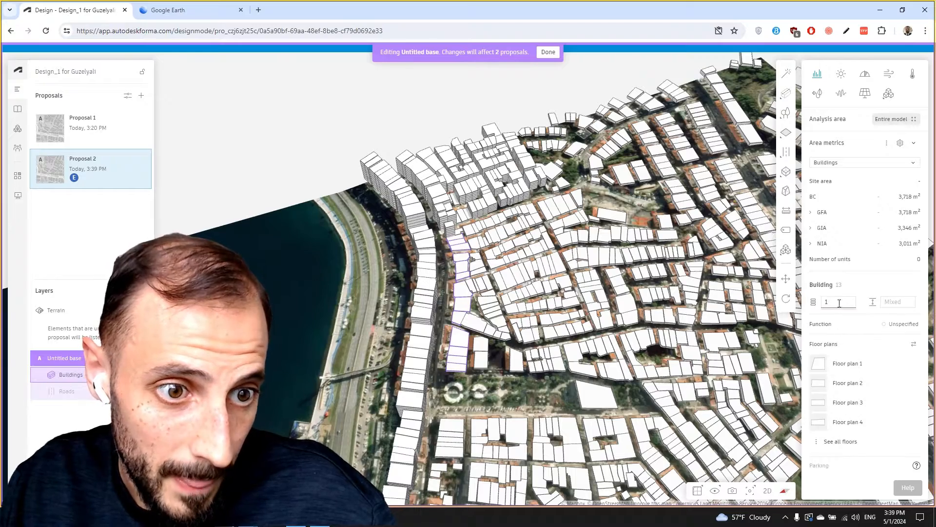
key("BackSpace")
type("7")
key("Return")
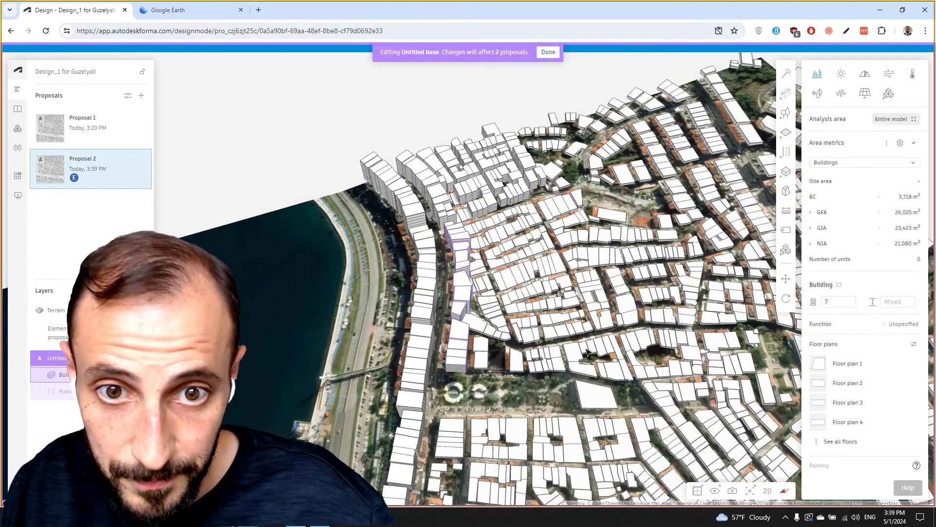
- Add floors to the avenue-side buildings just beyond the green square, and set them to 7 floors
middle_click_drag(478, 388, 524, 258)
left_click_drag(509, 268, 509, 473)
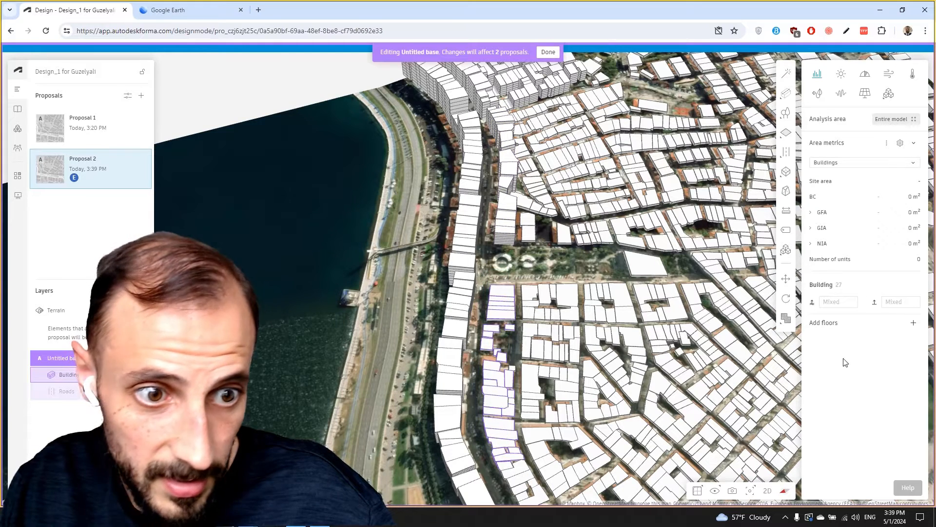
left_click(913, 322)
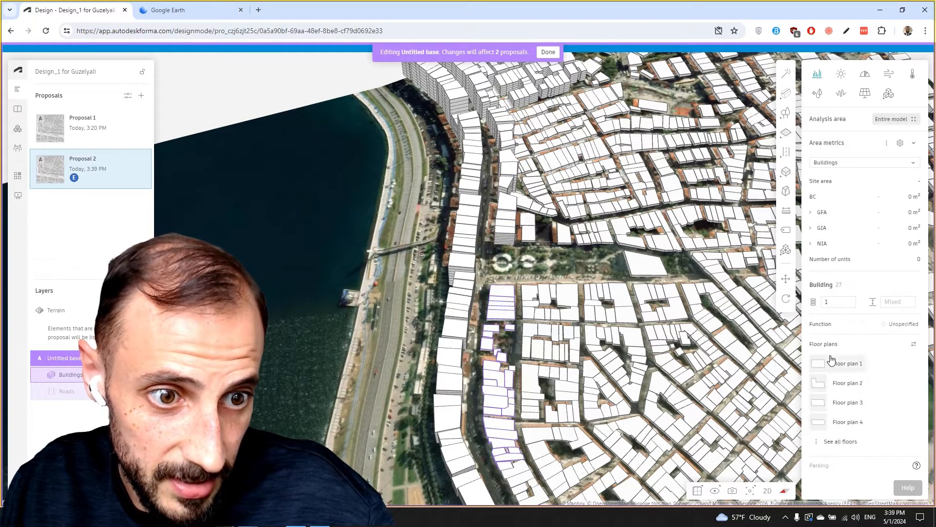
type("7")
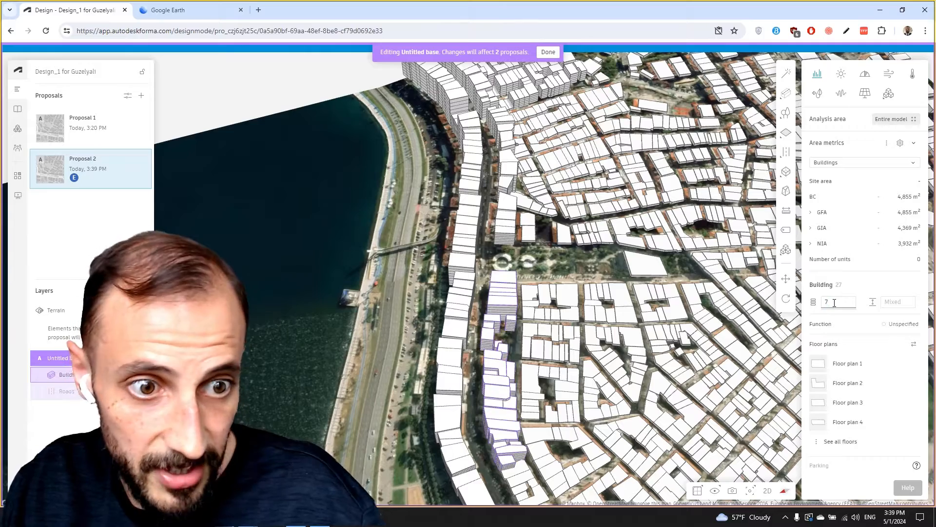
- Try to set the avenue-side buildings from the raised row past the plaza to the stadium to 7 floors in one selection, and deselect them
middle_click_drag(483, 302, 425, 146)
right_click_drag(488, 258, 476, 241)
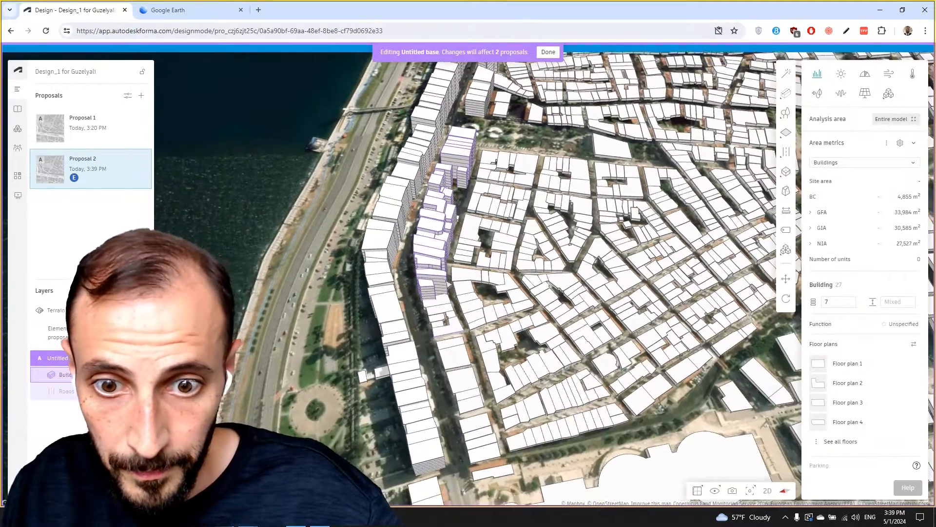
middle_click_drag(481, 375, 434, 273)
left_click_drag(446, 352, 420, 240)
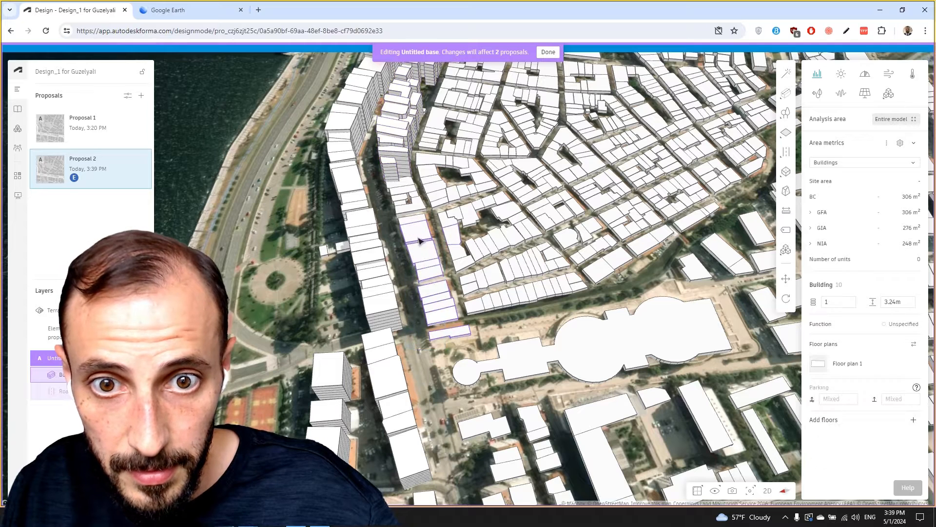
right_click(452, 240)
left_click(454, 235, "shift")
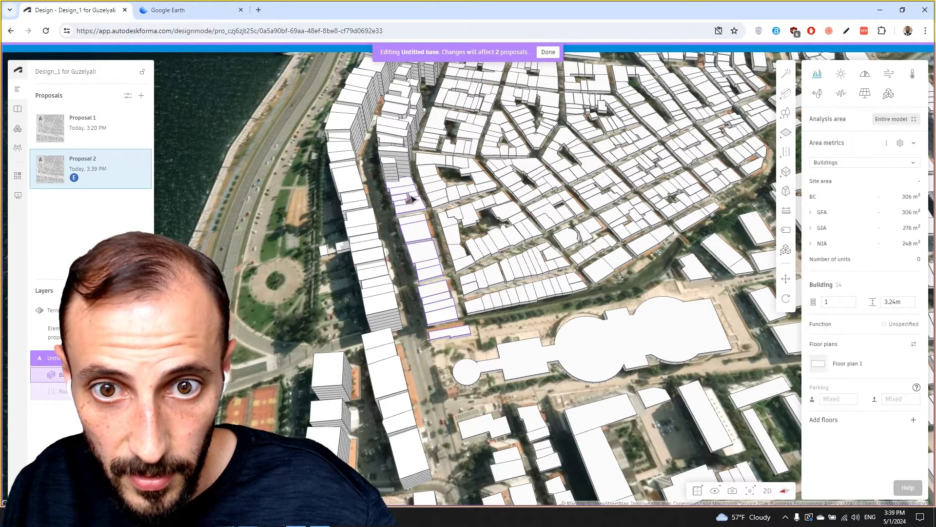
scroll(449, 336, "down", 5)
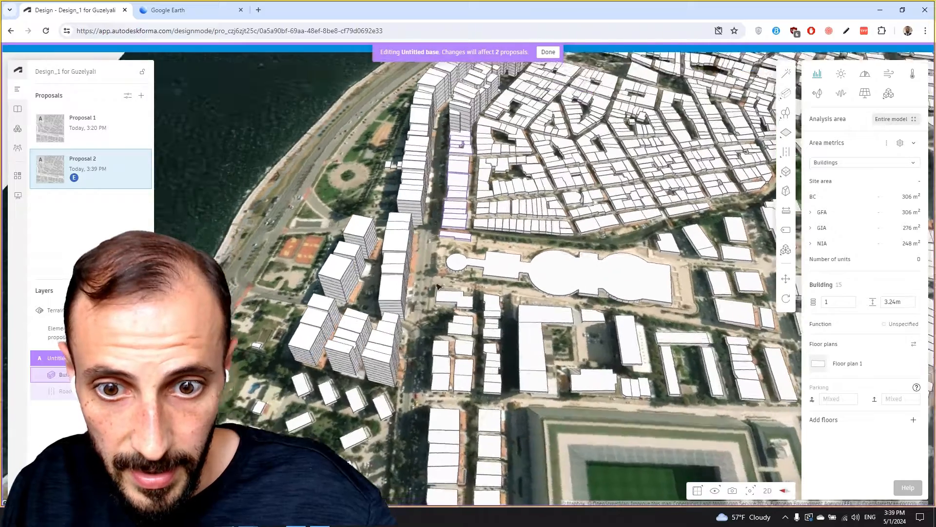
scroll(446, 291, "down", 5)
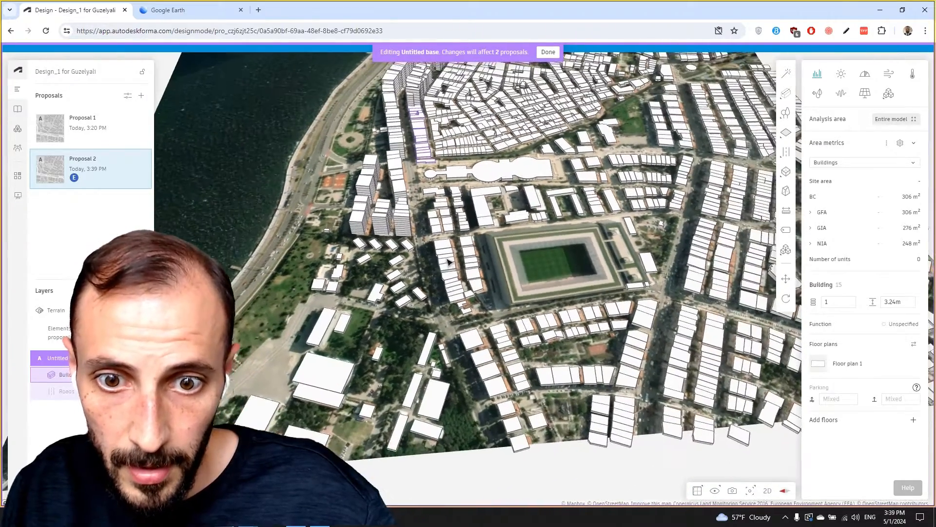
right_click_drag(453, 311, 458, 321)
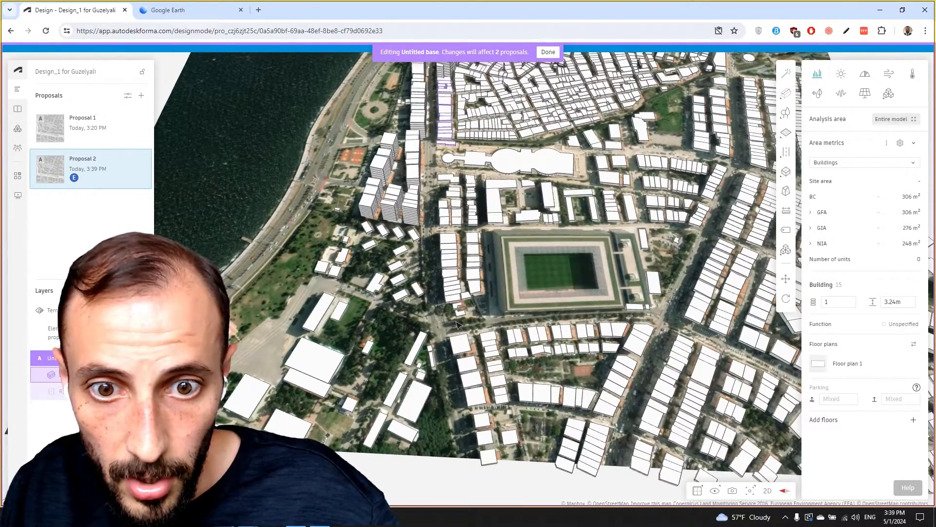
left_click_drag(457, 322, 433, 172, "shift")
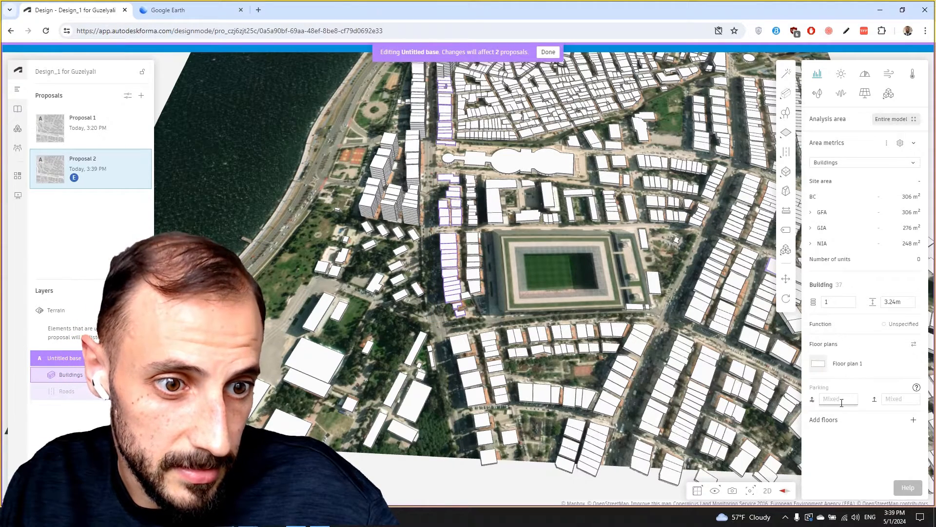
left_click(841, 303)
type("7")
key("Return")
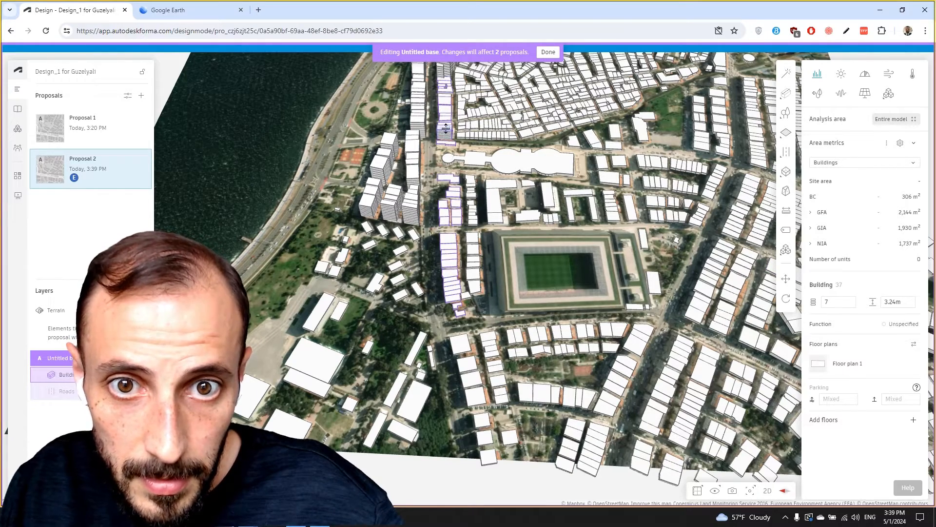
right_click_drag(455, 184, 452, 207)
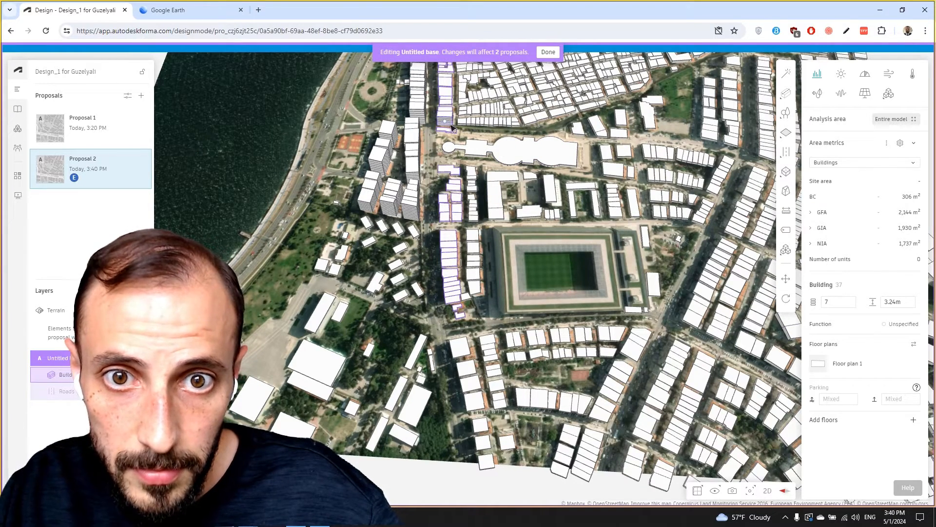
key("Escape")
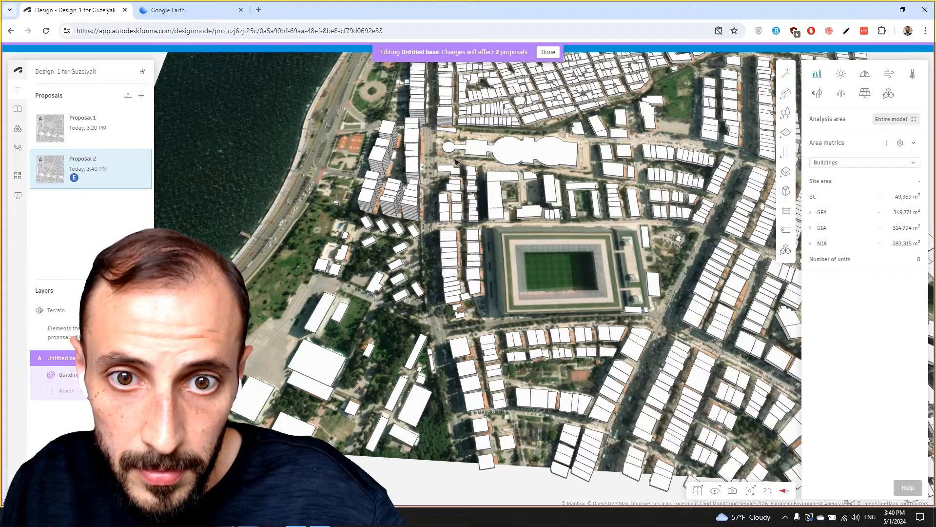
- Add floors to the avenue-side buildings between the plaza and the far end of the stadium, and set them to 7 floors
left_click_drag(450, 293, 439, 161)
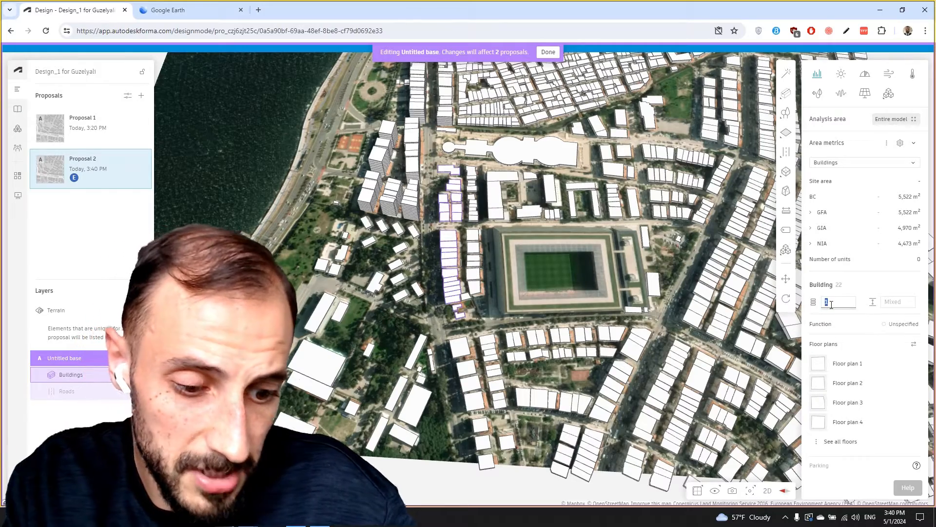
type("7")
key("Return")
left_click_drag(546, 277, 537, 335)
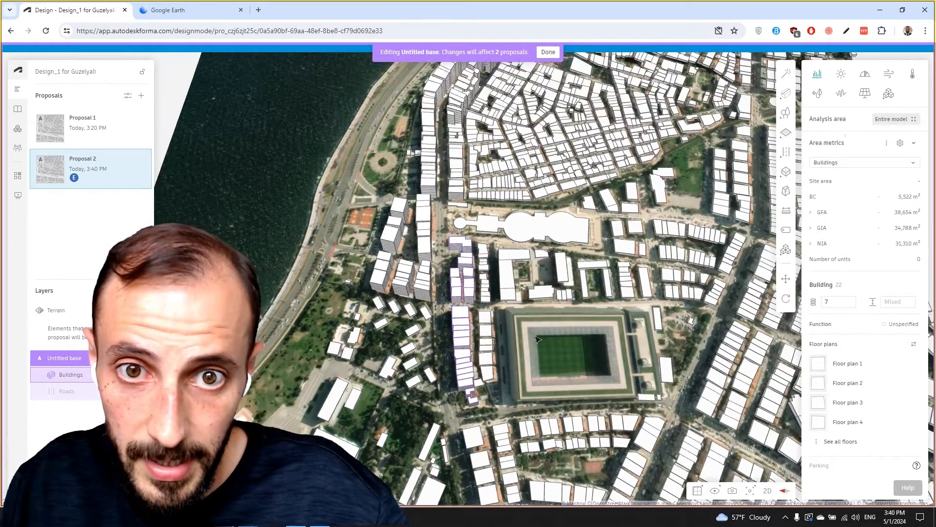
right_click_drag(537, 336, 551, 331)
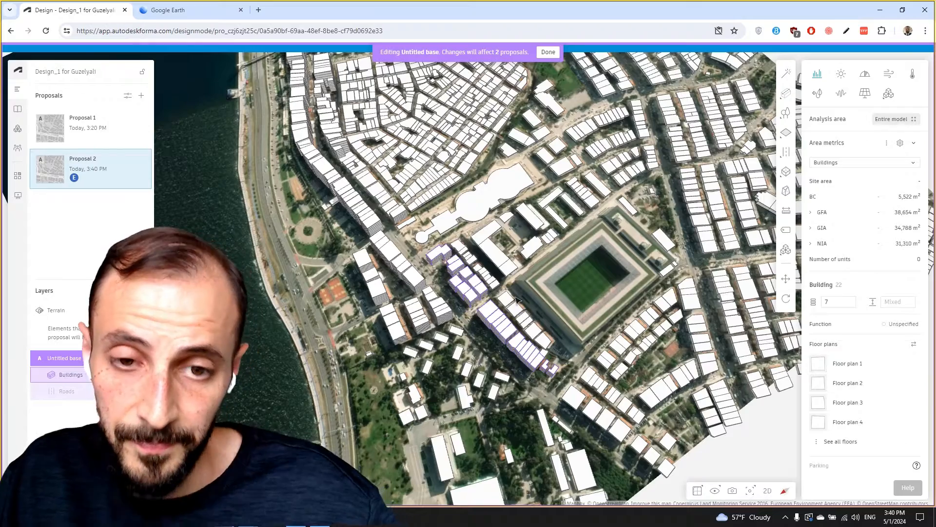
right_click_drag(396, 252, 666, 209)
left_click_drag(665, 212, 531, 190)
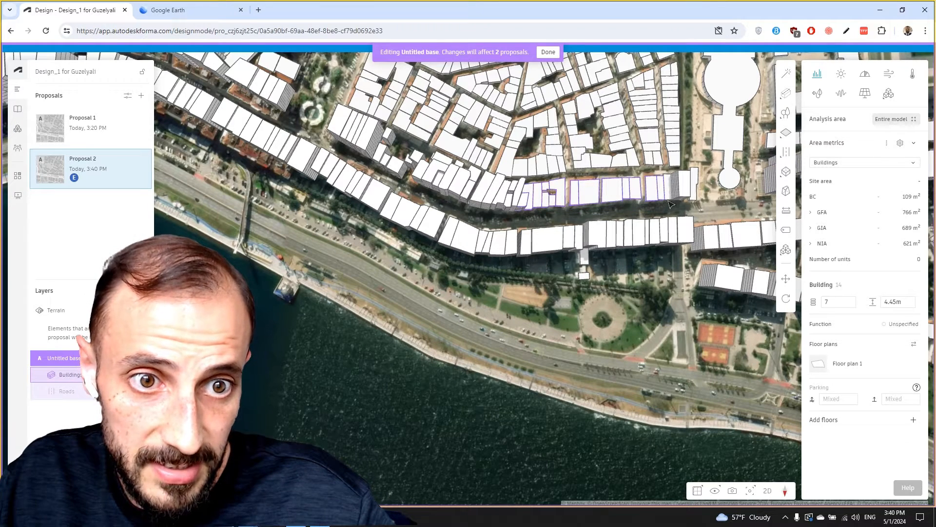
left_click(838, 303)
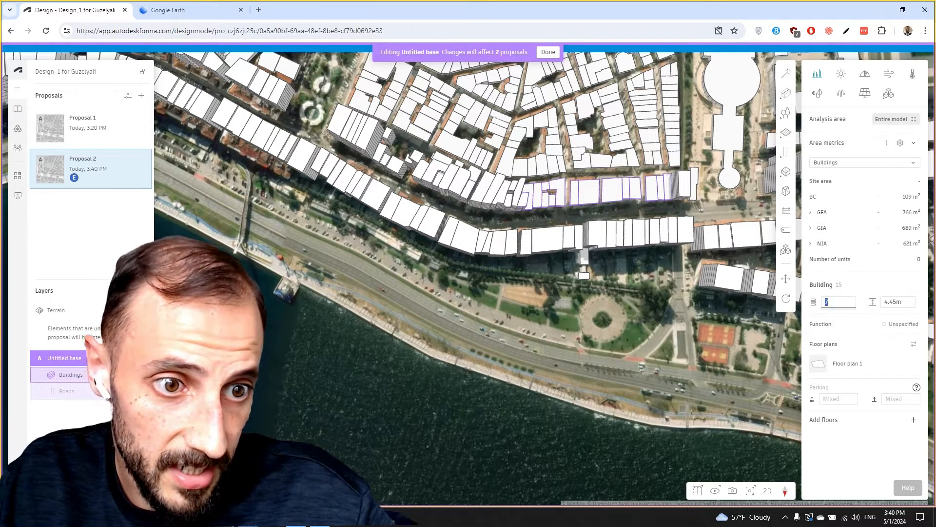
right_click_drag(638, 189, 596, 144)
right_click_drag(692, 306, 648, 331)
right_click_drag(586, 334, 558, 292)
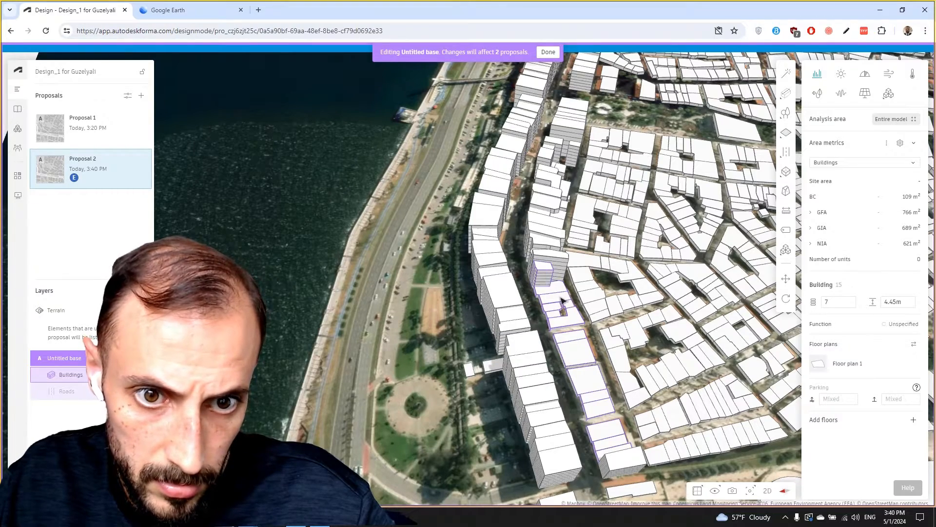
right_click_drag(564, 322, 544, 352)
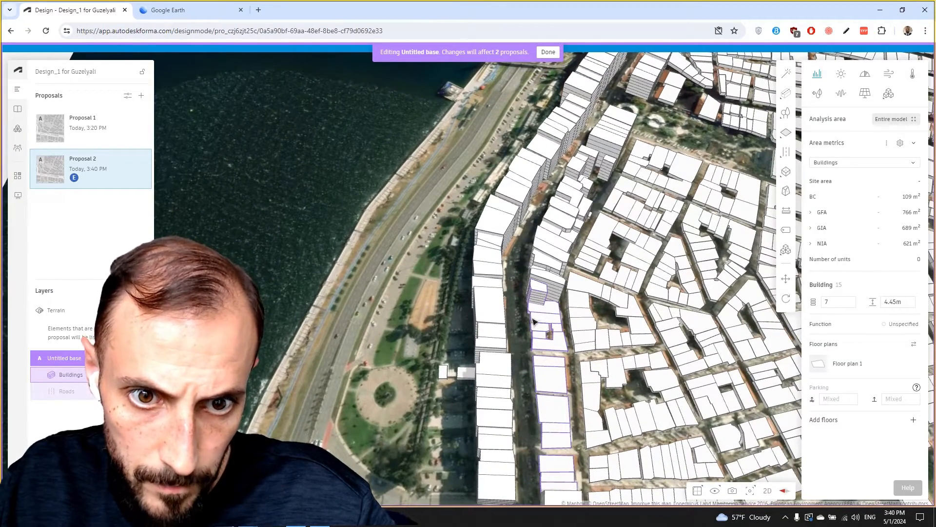
left_click_drag(532, 357, 525, 266, "shift")
right_click_drag(538, 280, 683, 281)
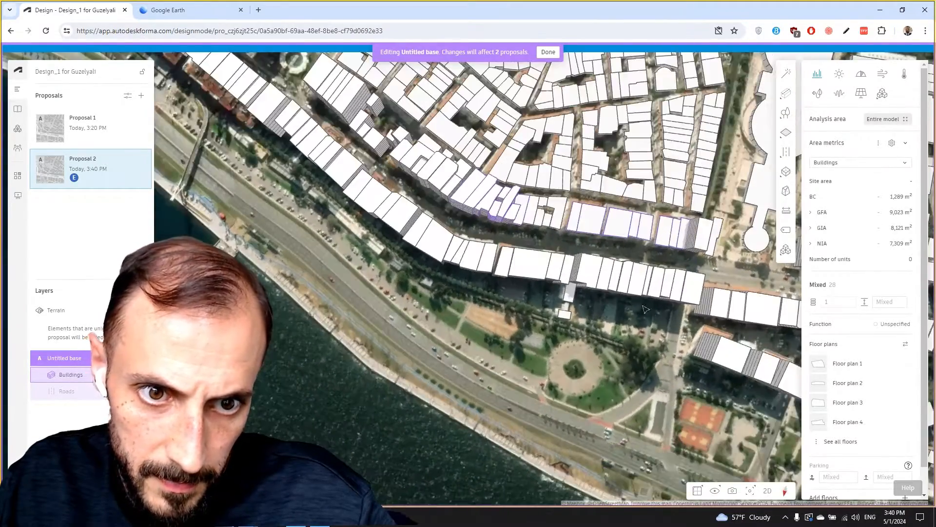
- Add floors to the low avenue-side buildings nearest the plaza's narrow end, and set them to 7 floors
middle_click_drag(683, 280, 609, 272)
left_click_drag(628, 256, 573, 230, "shift")
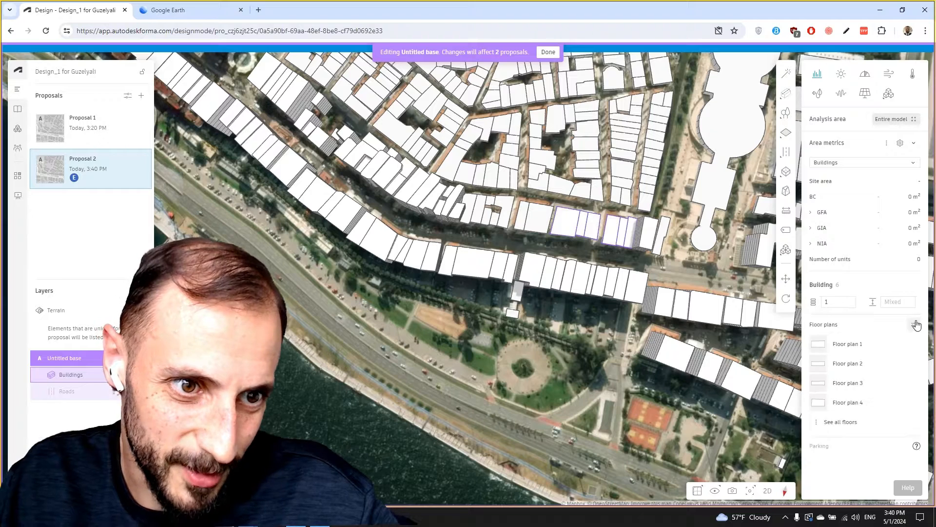
left_click(917, 325)
double_click(827, 302)
type("7")
key("Return")
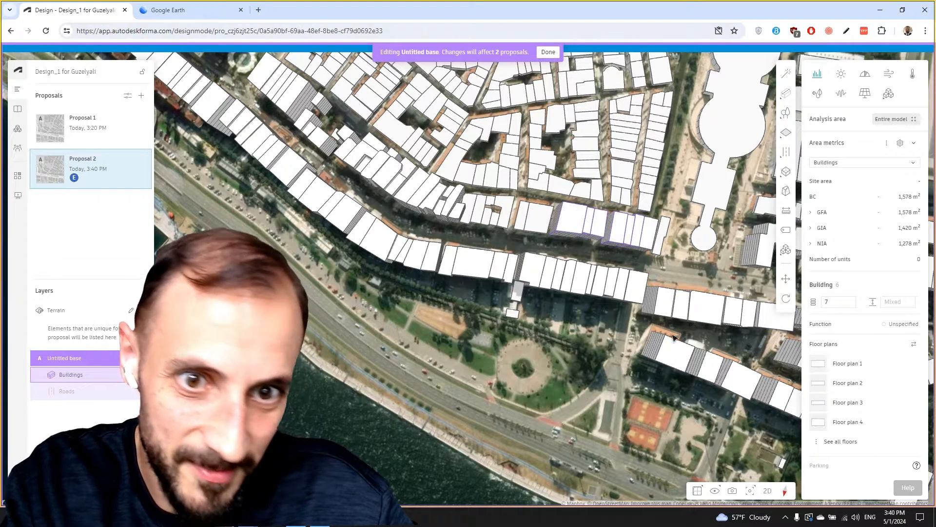
- Add floors to the remaining low avenue-side buildings, up to the already raised row, and set them to 7 floors
left_click_drag(529, 238, 476, 201, "shift")
left_click(913, 326)
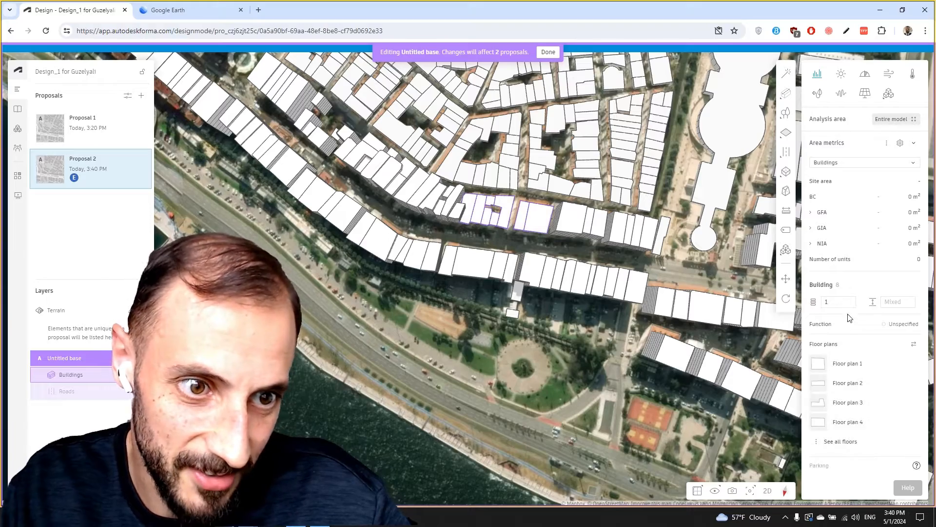
type("7")
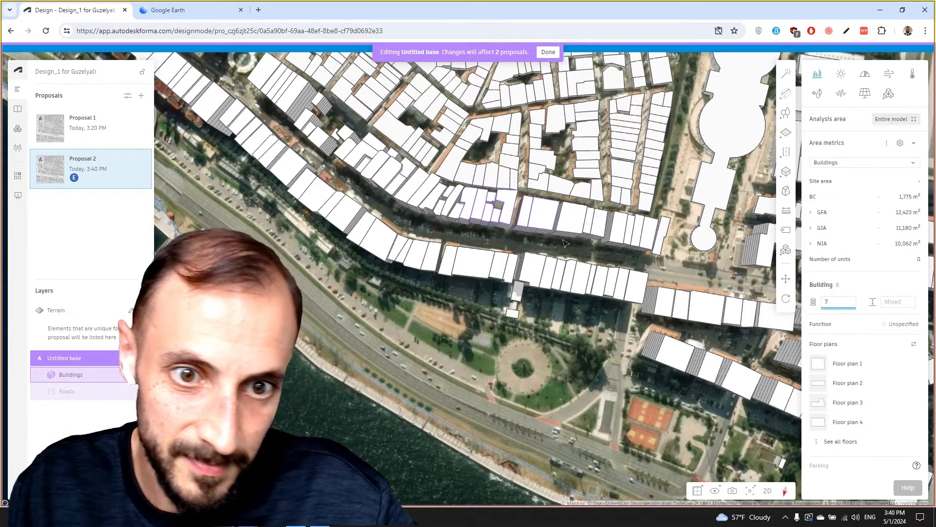
- Add floors to the inland blocks behind the avenue row, beside the long plaza building, and set them to 5 floors
left_click_drag(680, 258, 512, 234)
right_click_drag(512, 234, 545, 214)
scroll(545, 214, "down", 8)
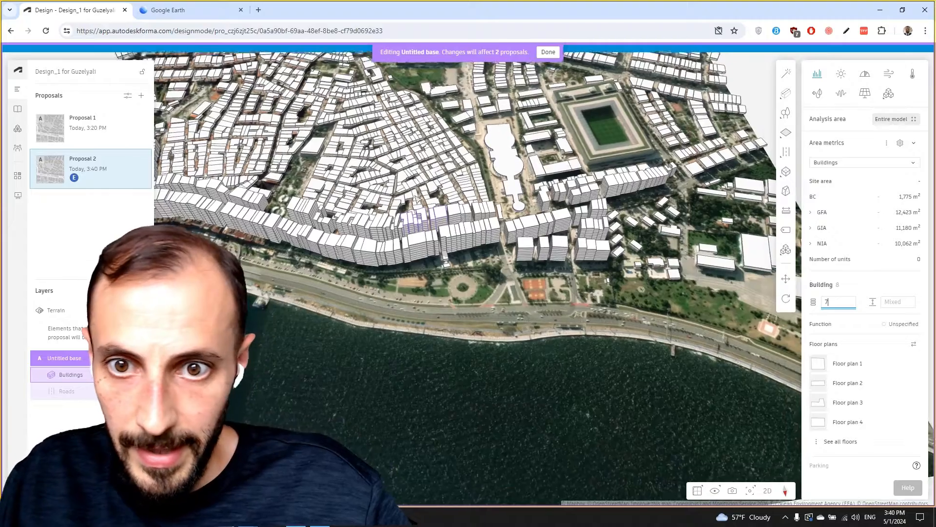
scroll(418, 204, "up", 3)
left_click_drag(487, 135, 478, 210)
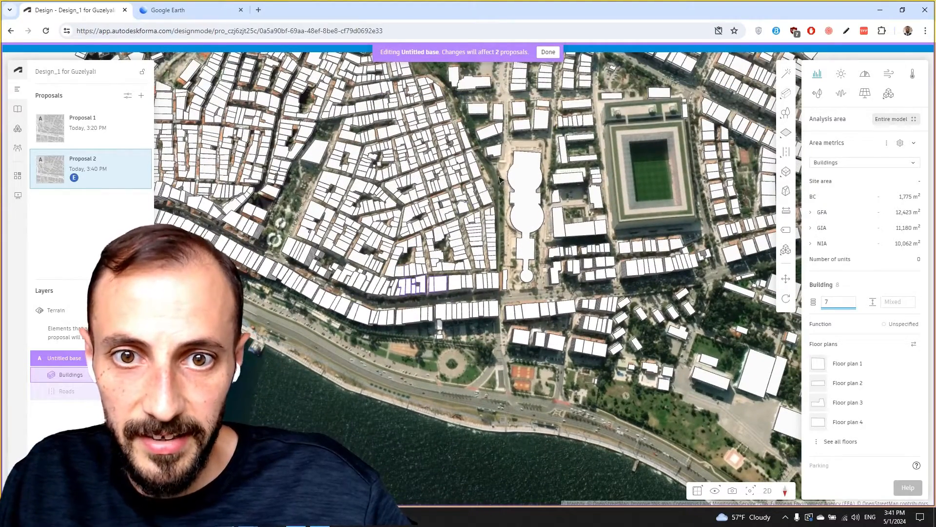
left_click_drag(499, 168, 368, 270)
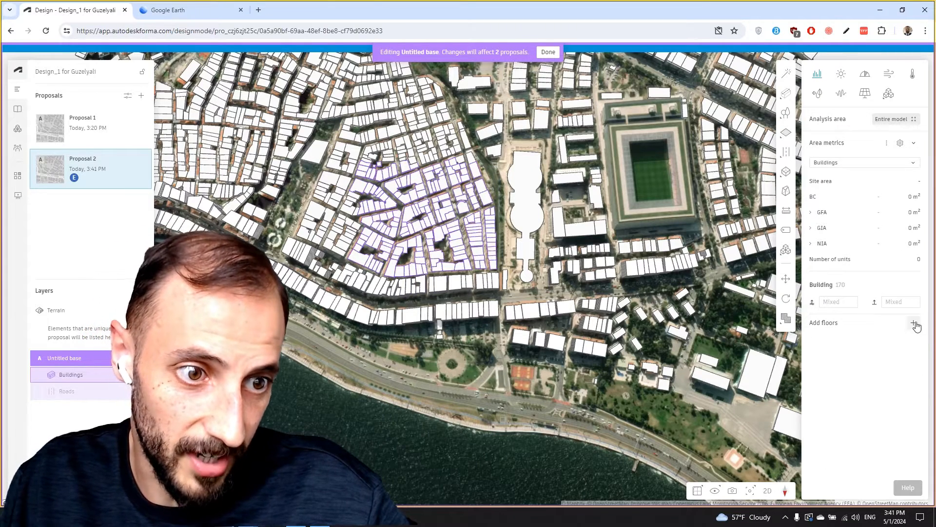
left_click(889, 326)
left_click(835, 304)
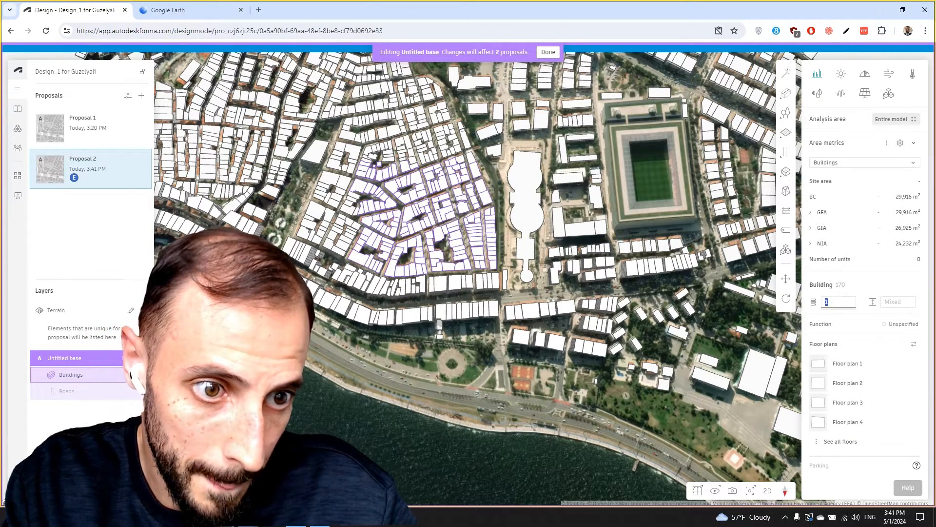
type("5")
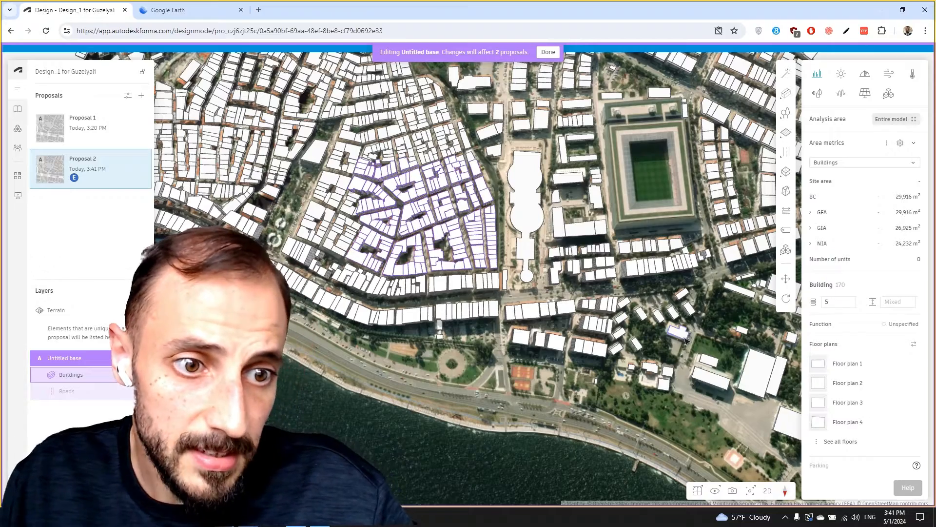
- Deselect the raised inland buildings and finish editing the base
scroll(454, 308, "down", 2)
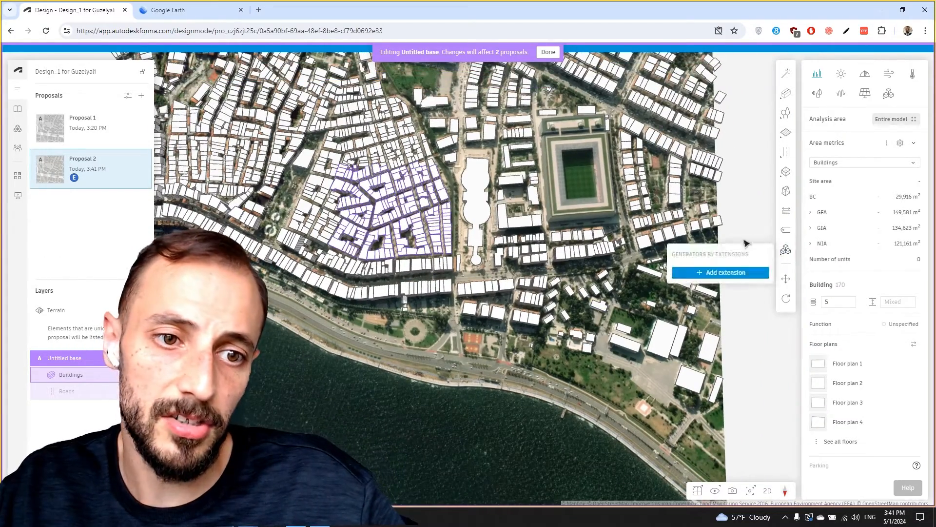
left_click(748, 217)
right_click_drag(624, 256, 667, 210)
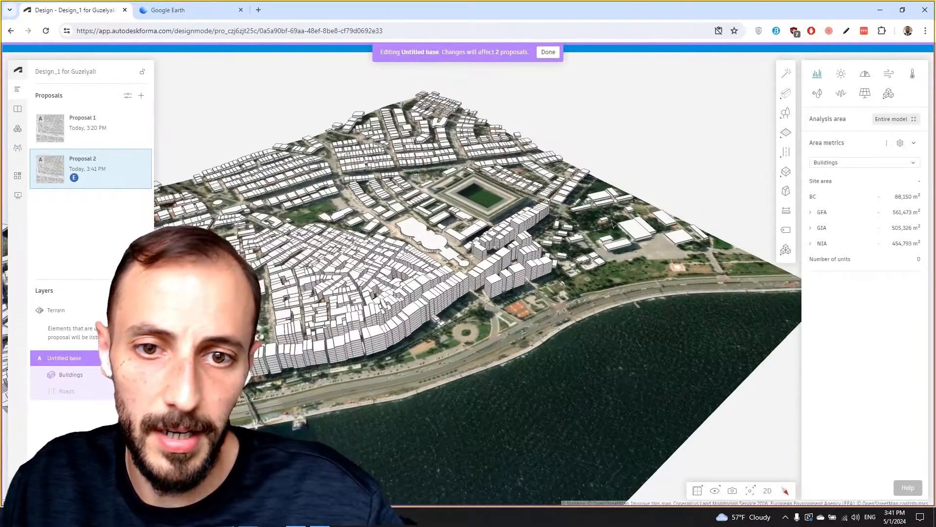
left_click_drag(609, 219, 518, 245)
right_click_drag(519, 244, 489, 249)
left_click_drag(402, 261, 452, 266)
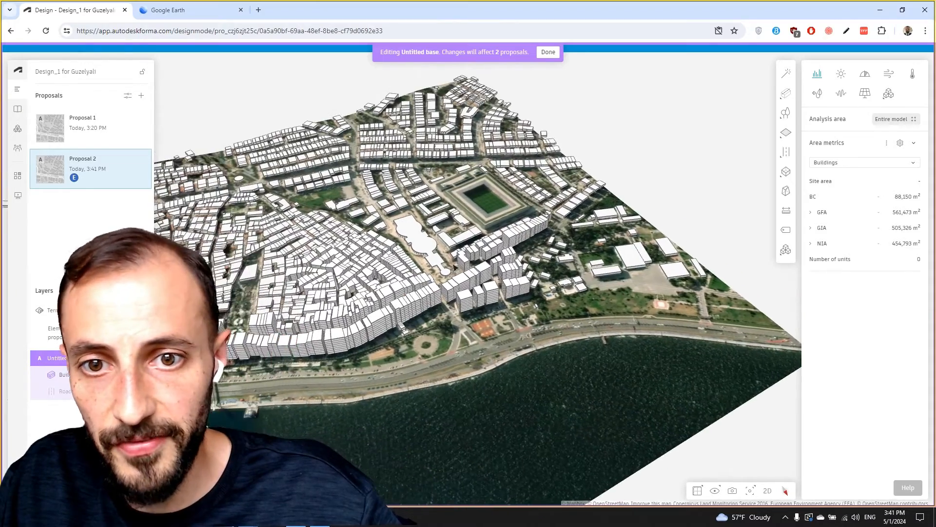
right_click_drag(449, 266, 493, 264)
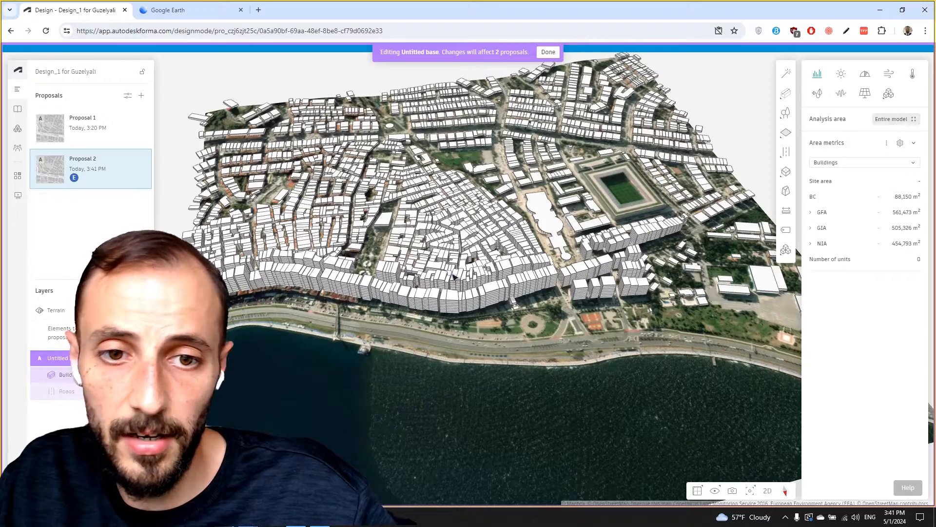
left_click_drag(605, 317, 536, 340)
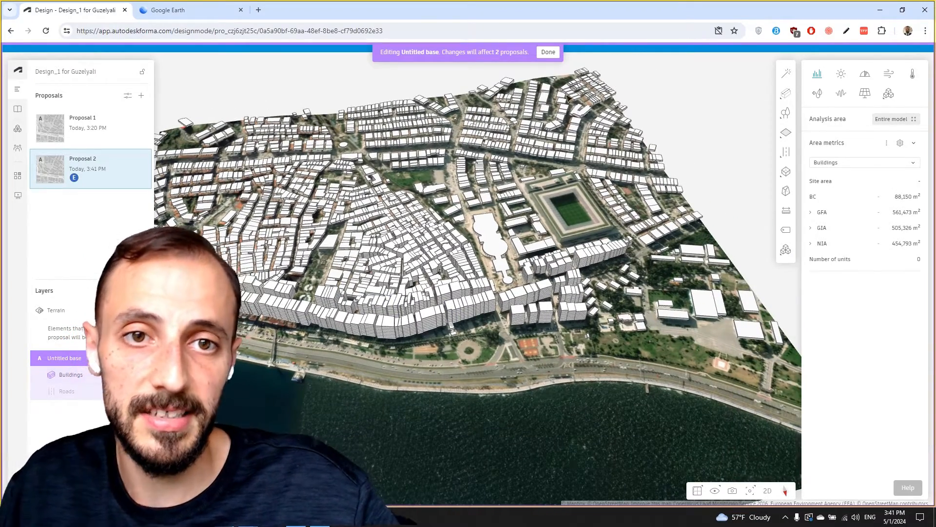
left_click(550, 52)
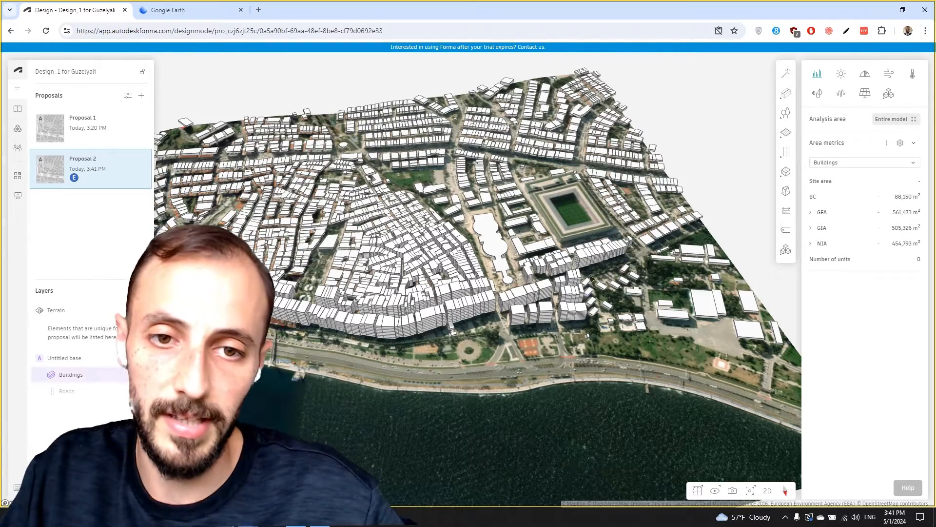
- Open the base for editing, set the long plaza building's height to 20 m, and deselect it
scroll(503, 249, "down", 5)
left_click(495, 245)
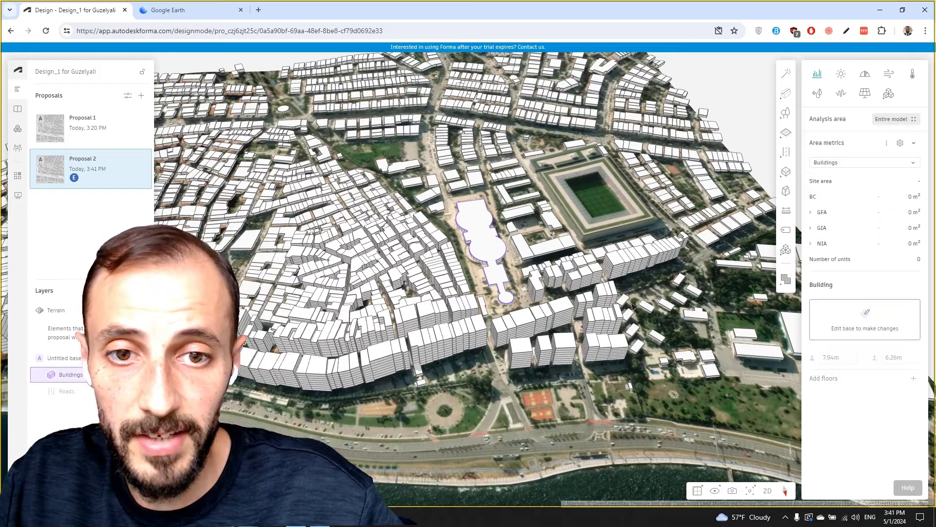
left_click(873, 329)
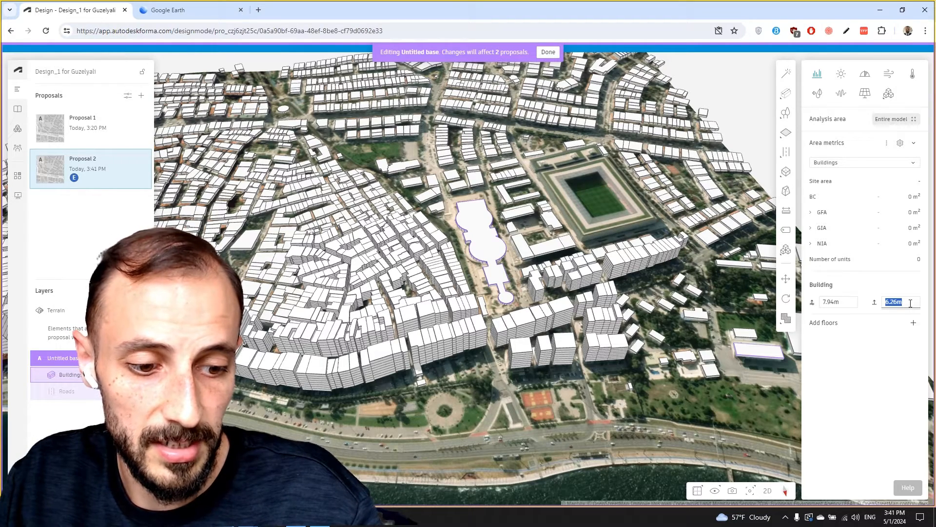
left_click(911, 302)
type("30")
key("Return")
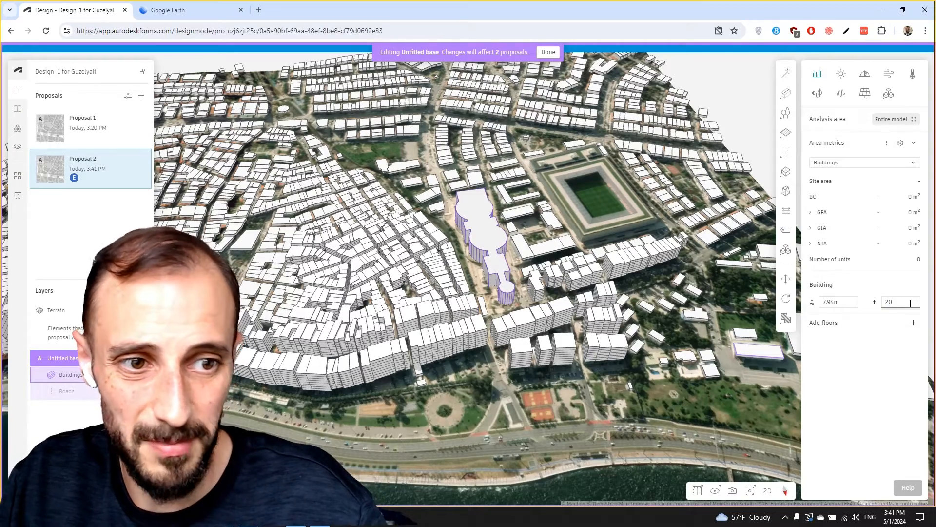
key("Return")
left_click(532, 275)
- Move the plaza building slightly inland to align it with its footprint on the satellite image
right_click_drag(525, 279, 429, 308)
scroll(427, 302, "up", 2)
scroll(427, 302, "up", 3)
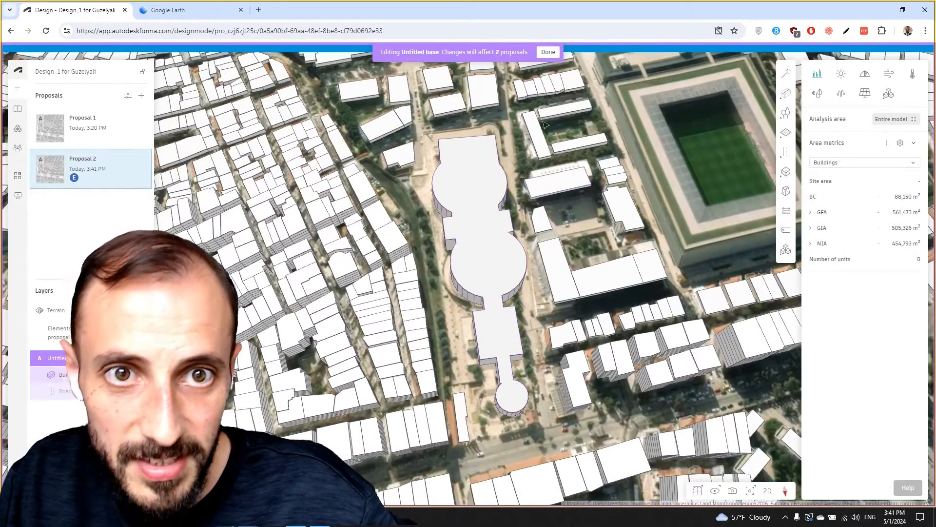
left_click(471, 225)
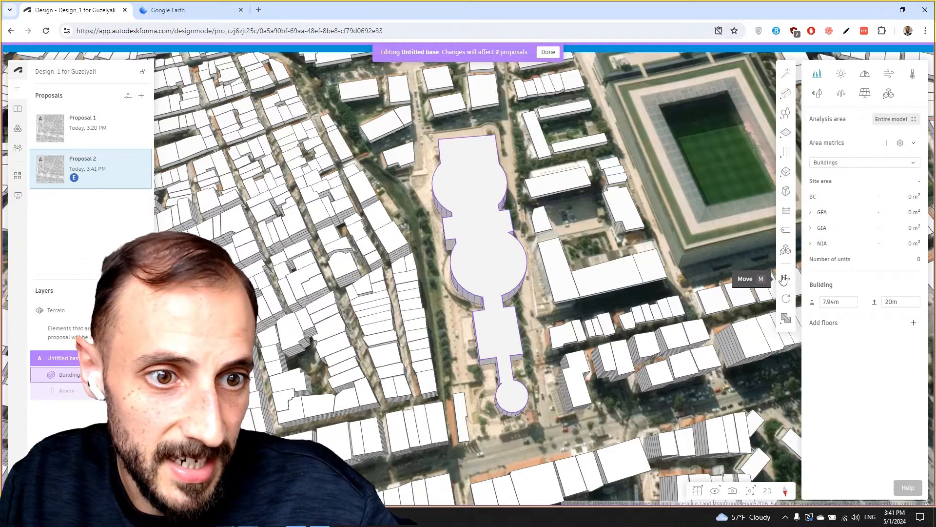
left_click(786, 279)
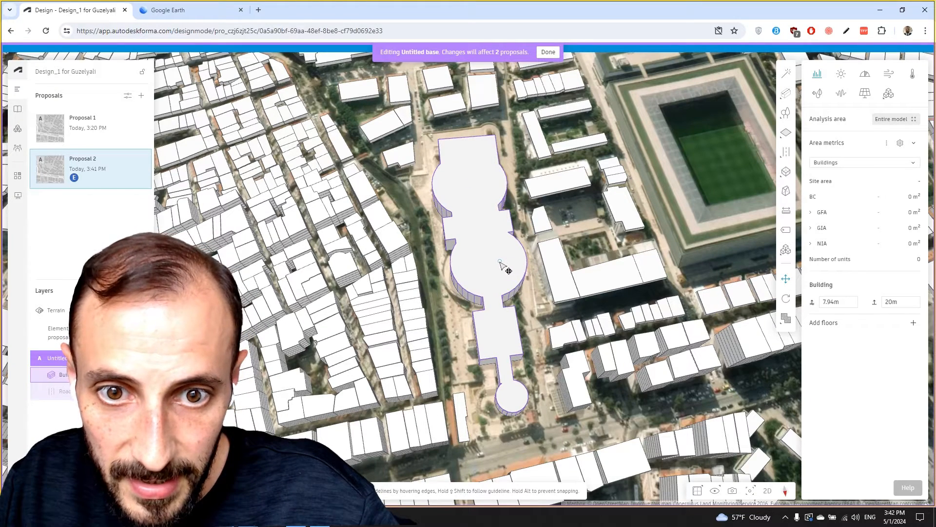
mouse_move(495, 282)
left_mouse_down()
mouse_move(500, 304)
mouse_move(496, 294)
left_mouse_up()
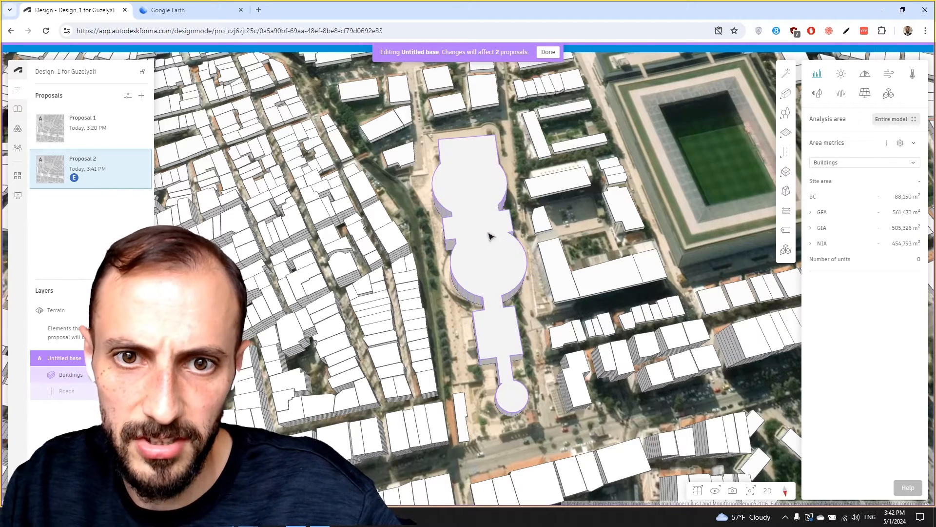
left_click(496, 265)
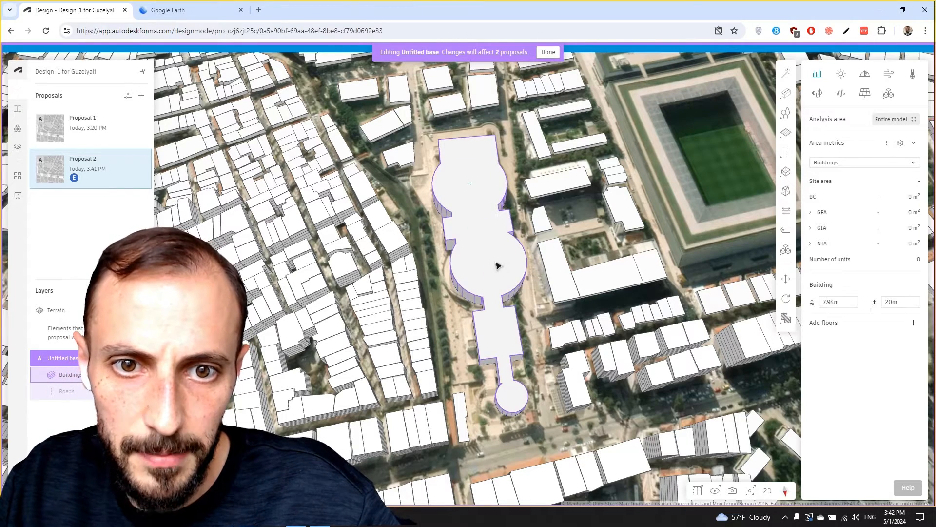
mouse_move(494, 265)
left_mouse_down()
mouse_move(507, 248)
mouse_move(627, 240)
mouse_move(494, 259)
left_mouse_up()
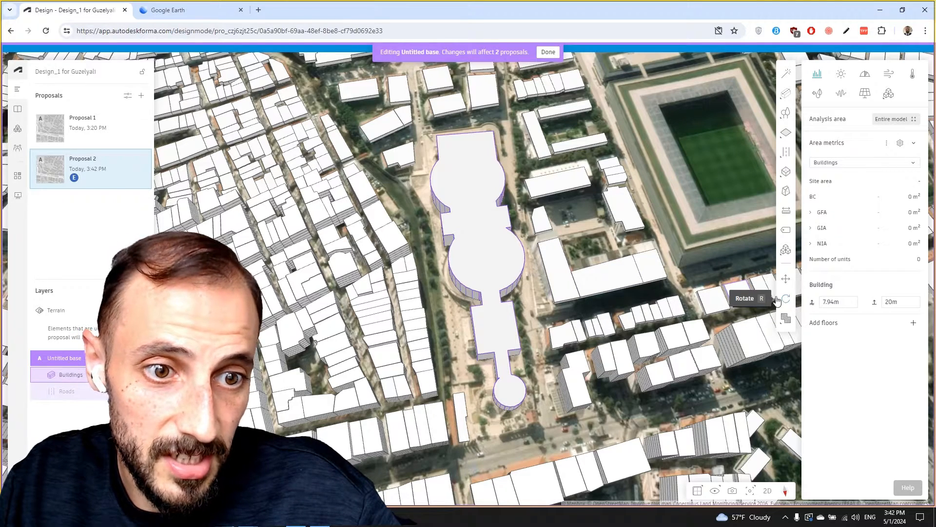
- Rotate the plaza building about 2.3° around a corner of its wide inland end, and finish editing the base
left_click(777, 301)
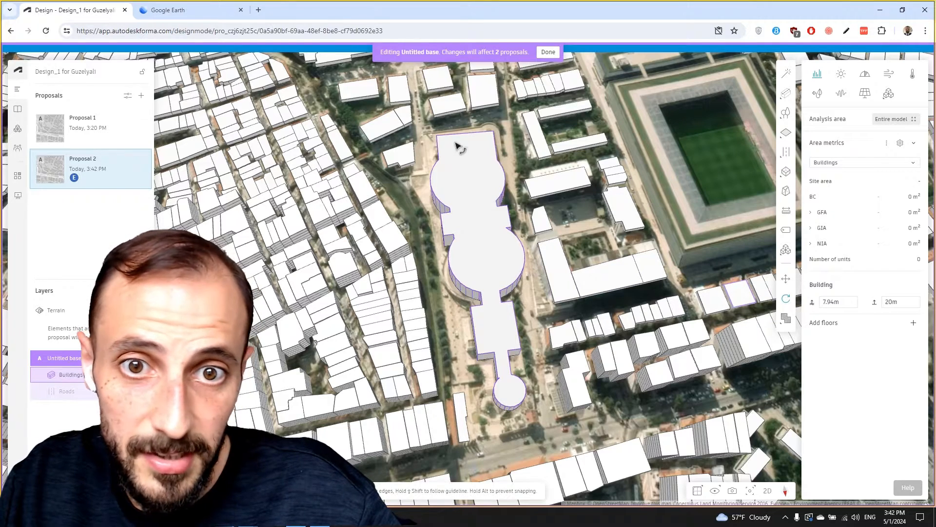
left_click(493, 137)
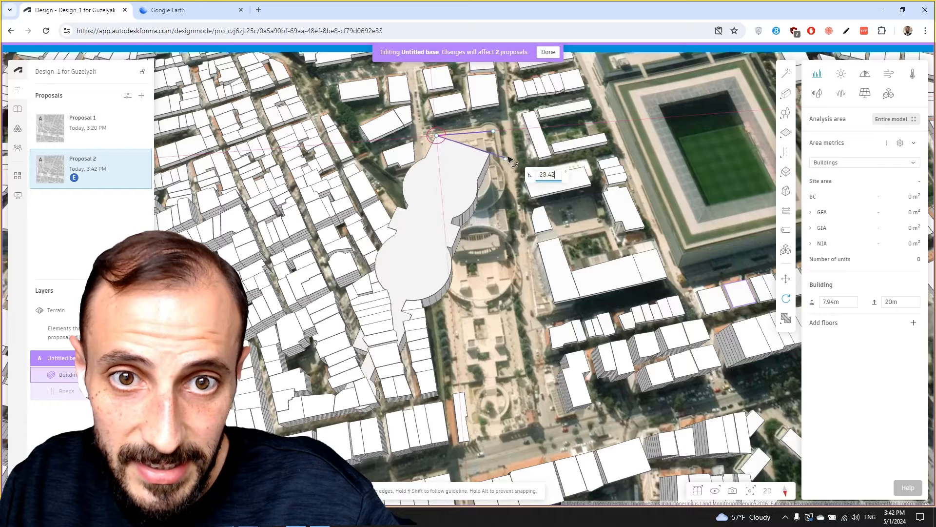
left_click(526, 137)
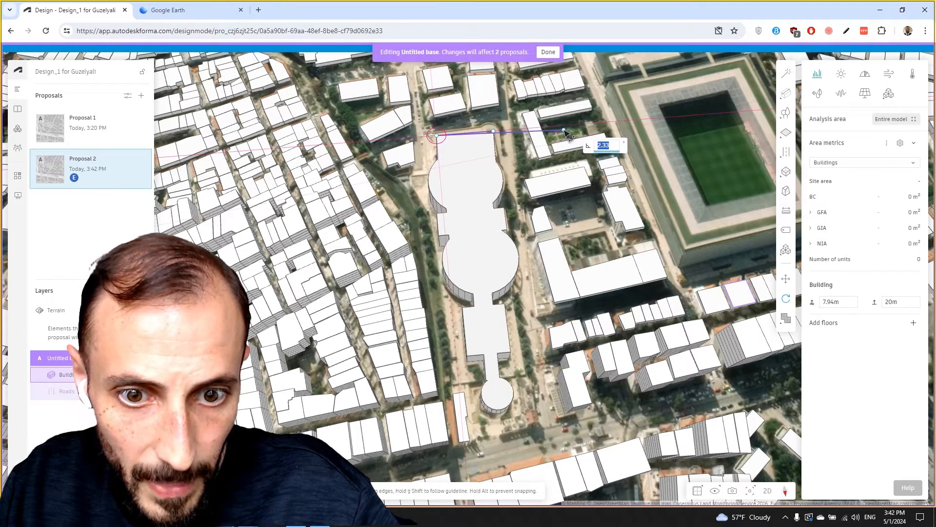
left_click(565, 131)
middle_click_drag(580, 67, 561, 70)
left_click(548, 52)
- Select the plaza building and collapse the area metrics
scroll(488, 321, "down", 5)
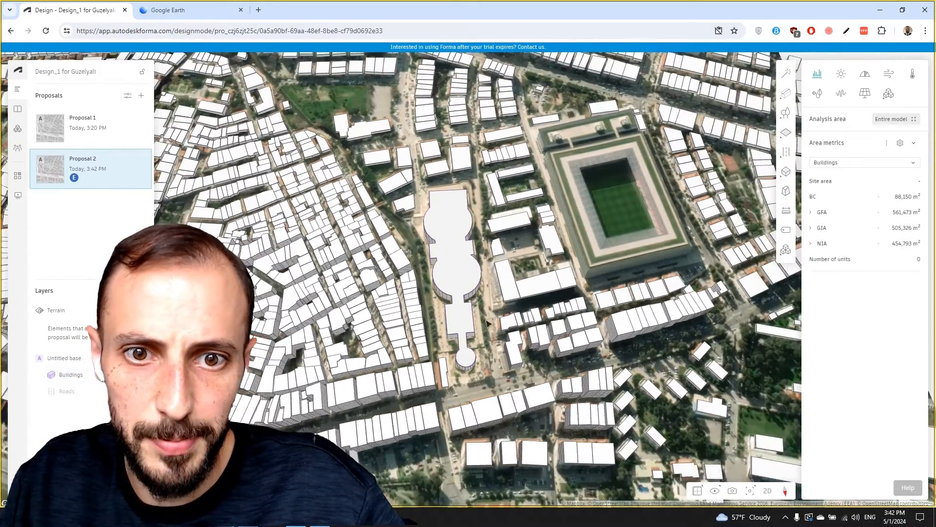
scroll(488, 324, "down", 3)
right_click_drag(488, 324, 615, 318)
left_click_drag(607, 258, 514, 307)
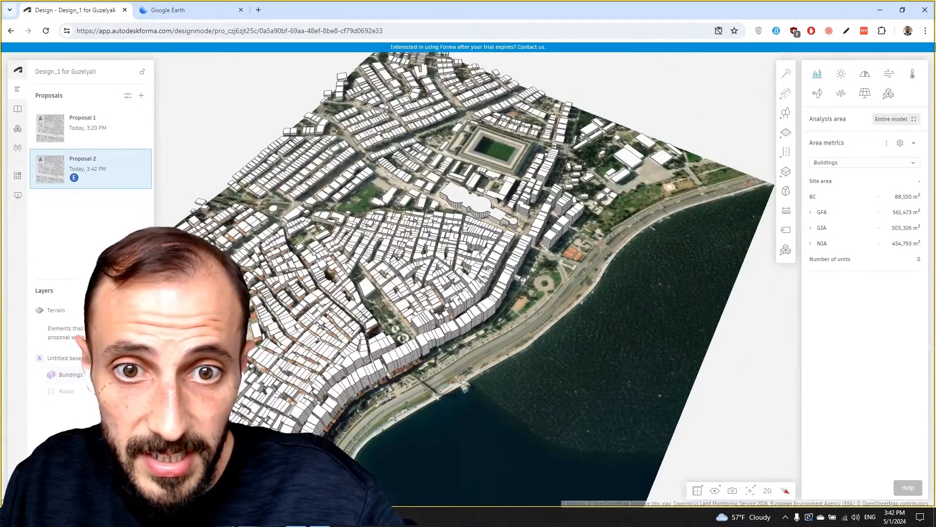
scroll(488, 202, "up", 3)
left_click(479, 213)
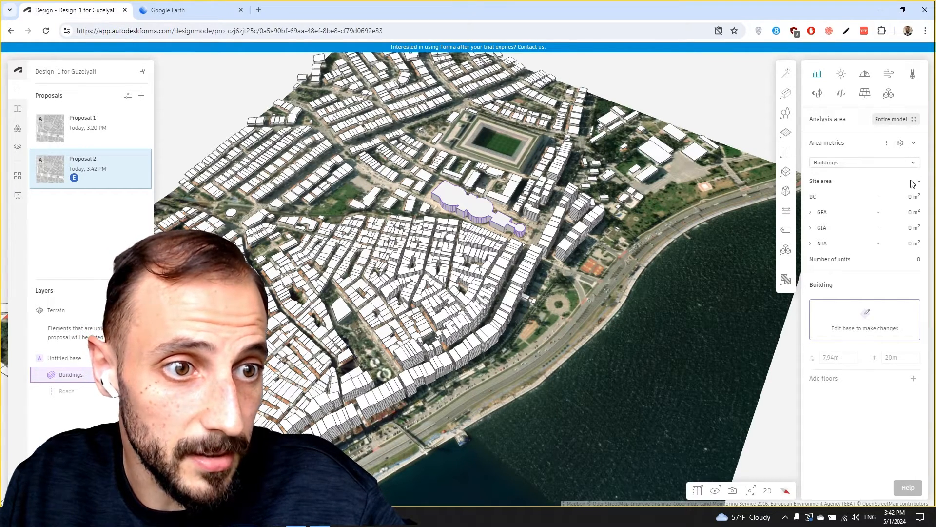
left_click(913, 144)
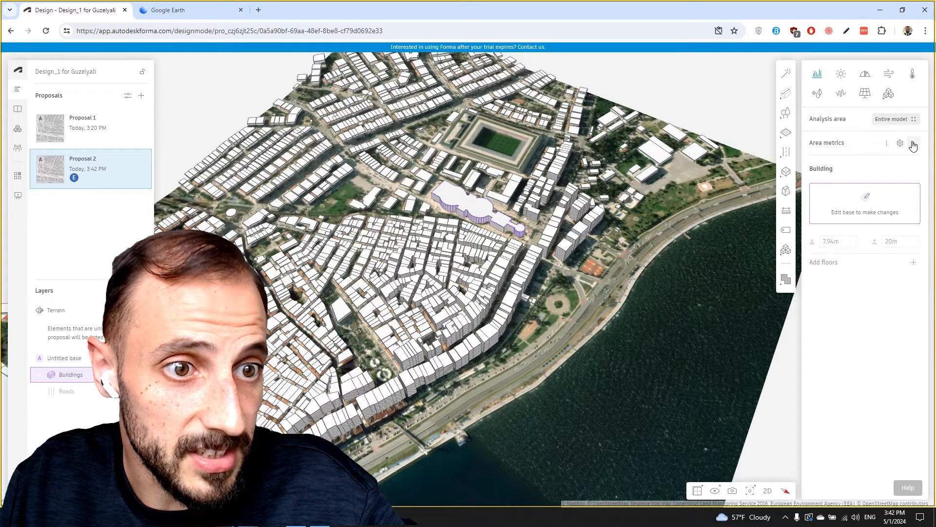
- Review the area metrics export option, the building functions and the Residential function's options and colours, and deselect the plaza building
left_click(887, 142)
mouse_move(786, 151)
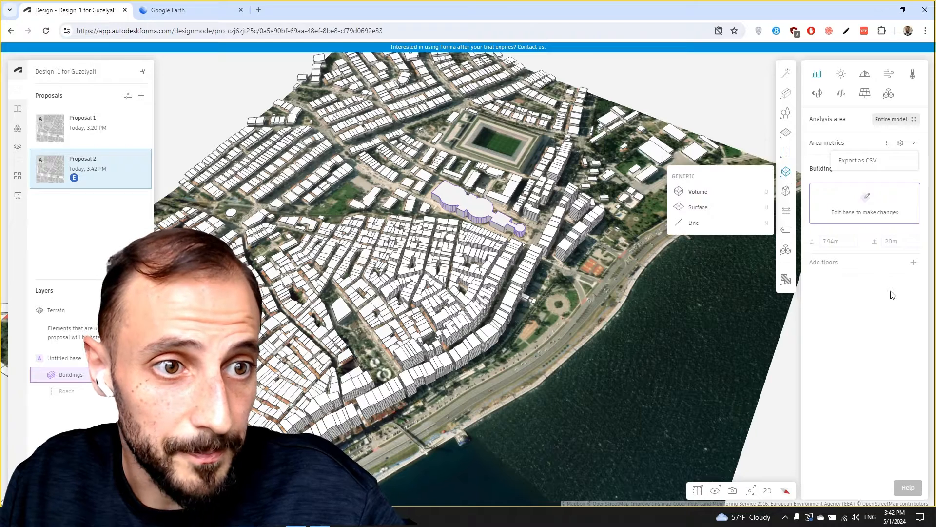
left_click(888, 144)
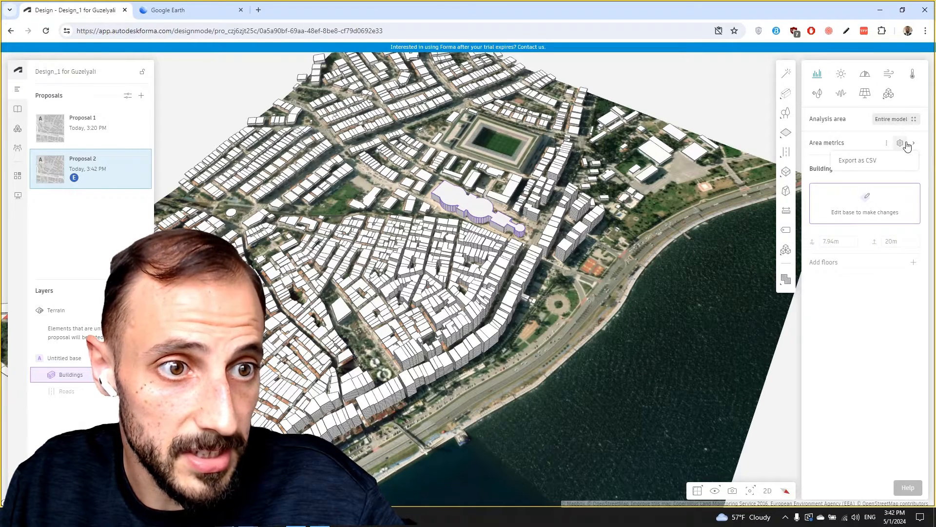
left_click(901, 143)
left_click(680, 151)
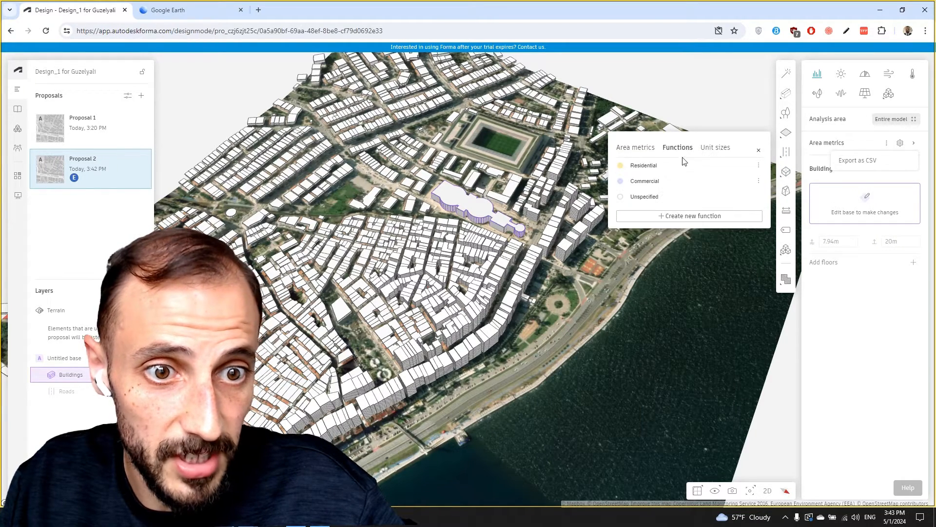
left_click(759, 167)
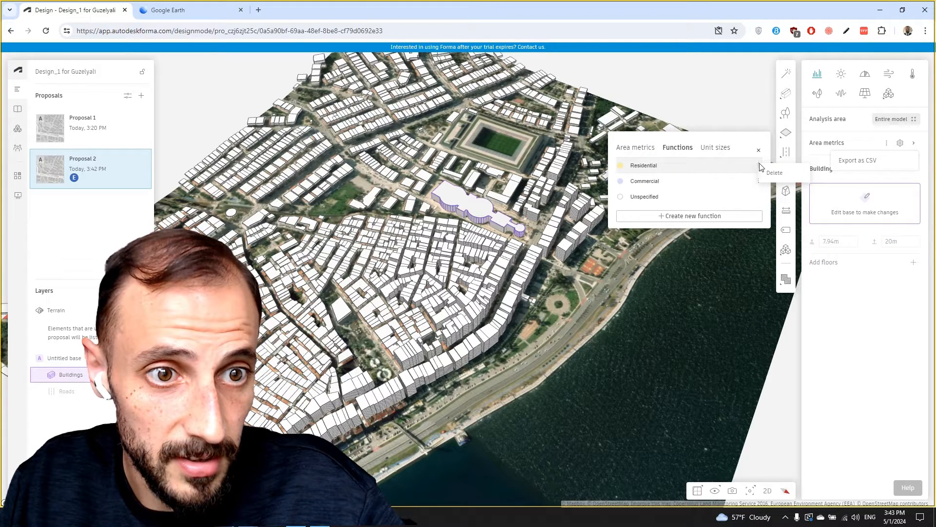
left_click(626, 167)
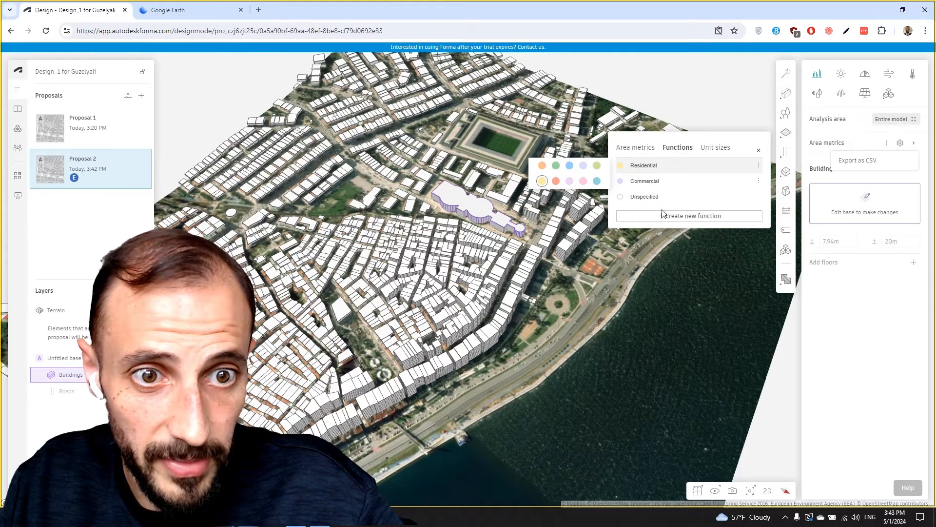
left_click(455, 201)
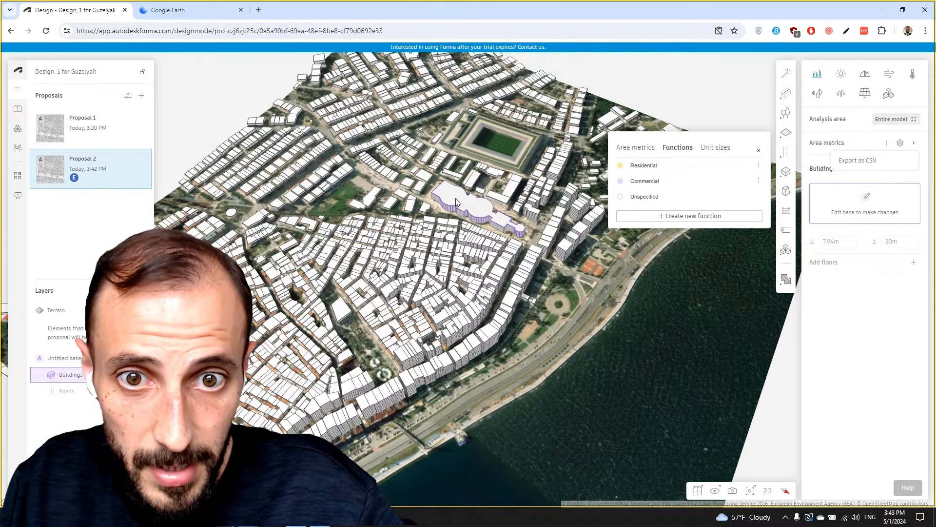
left_click(462, 202)
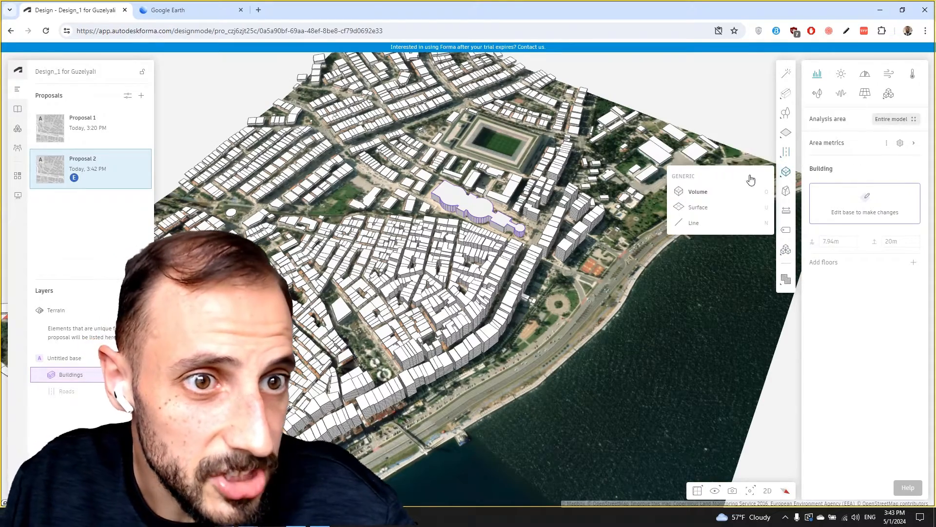
left_click(733, 110)
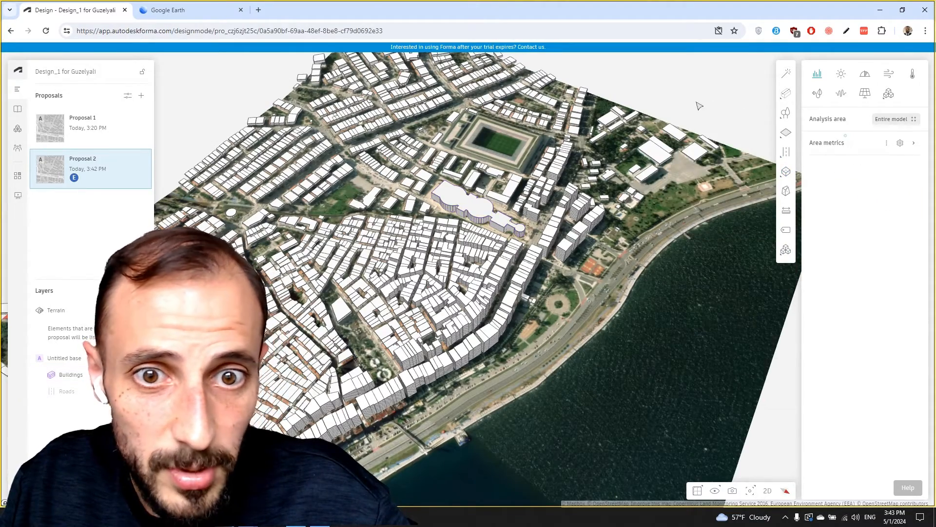
- Reopen the base for editing, add floors to the plaza building, and set its function to Residential
left_click_drag(698, 103, 491, 209)
left_click(497, 211)
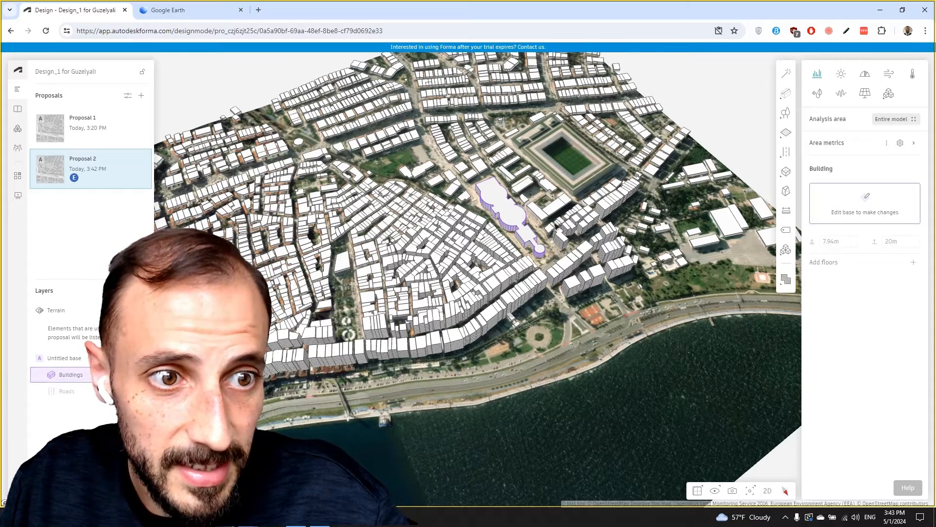
left_click(870, 210)
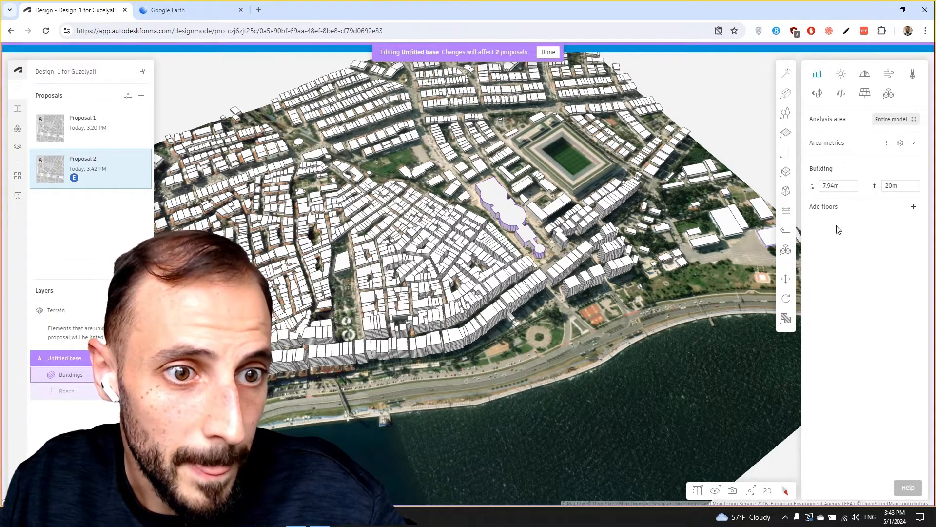
left_click(914, 208)
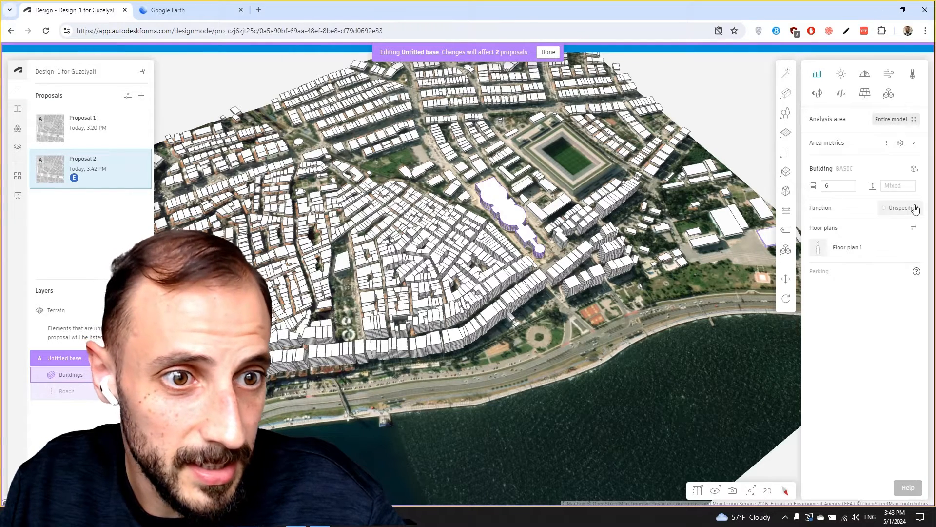
left_click(891, 215)
left_click(730, 231)
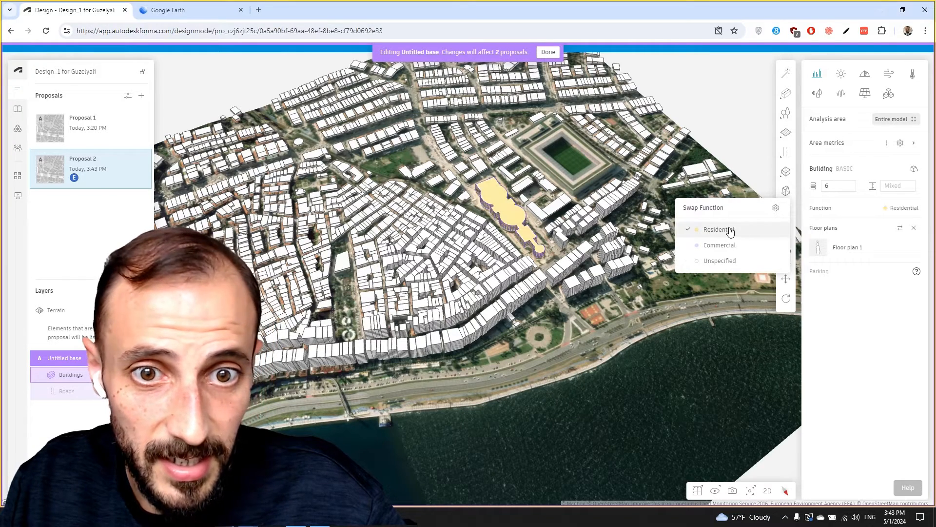
- Create an area metric named Culture, using the Factor metric type with GFA as its formula
left_click(776, 207)
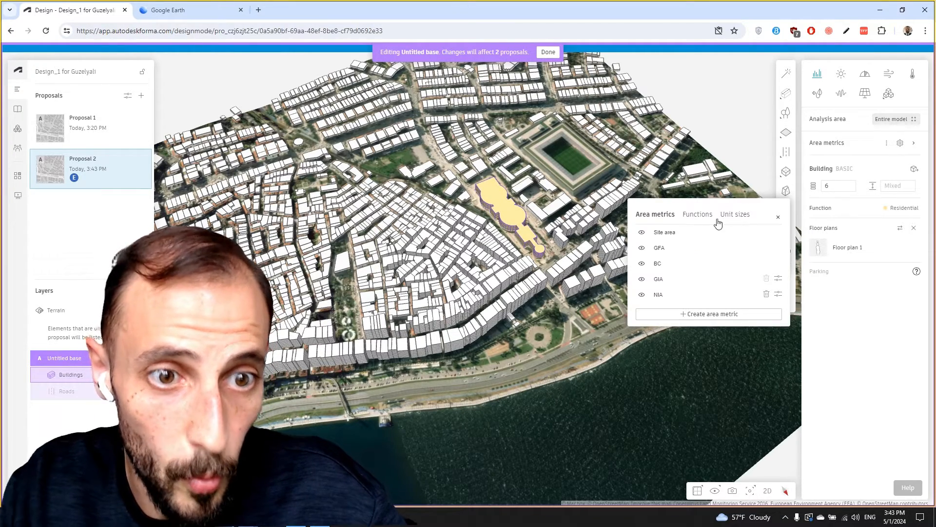
left_click(716, 316)
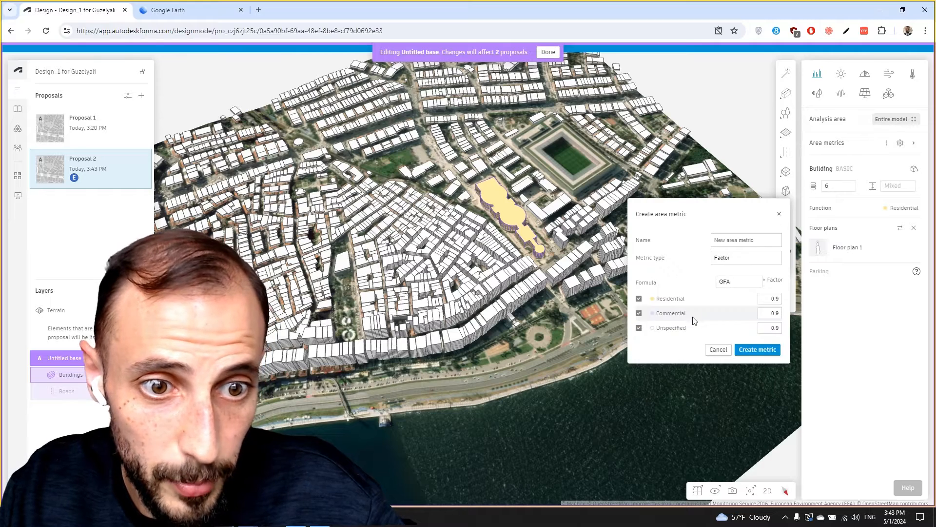
left_click(745, 240)
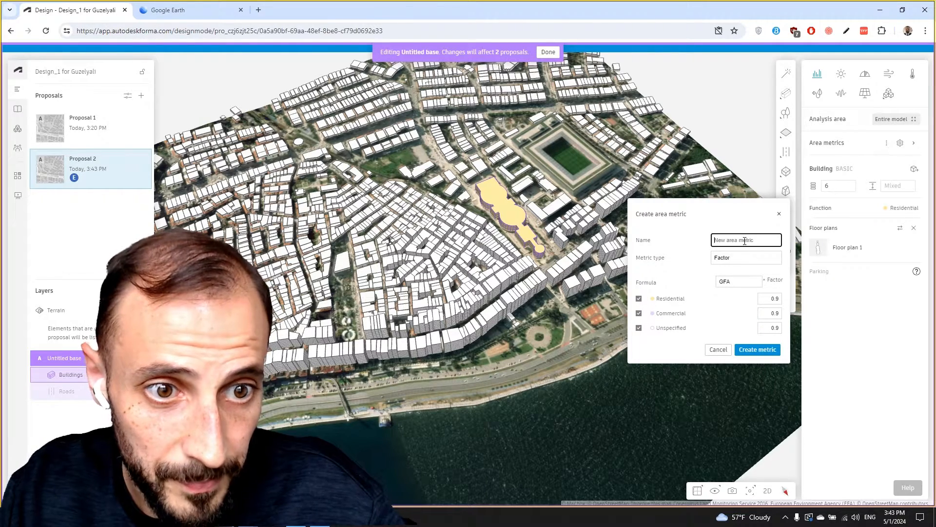
type("Cult")
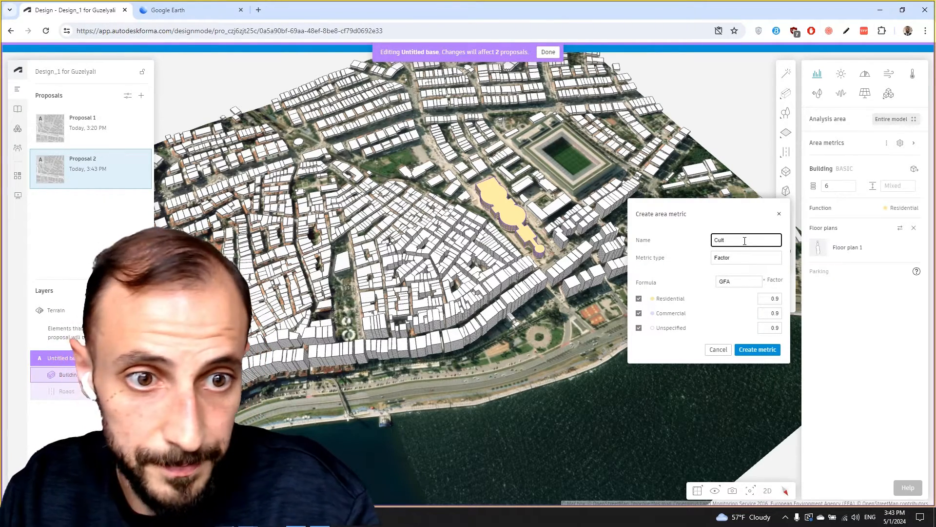
type("ure")
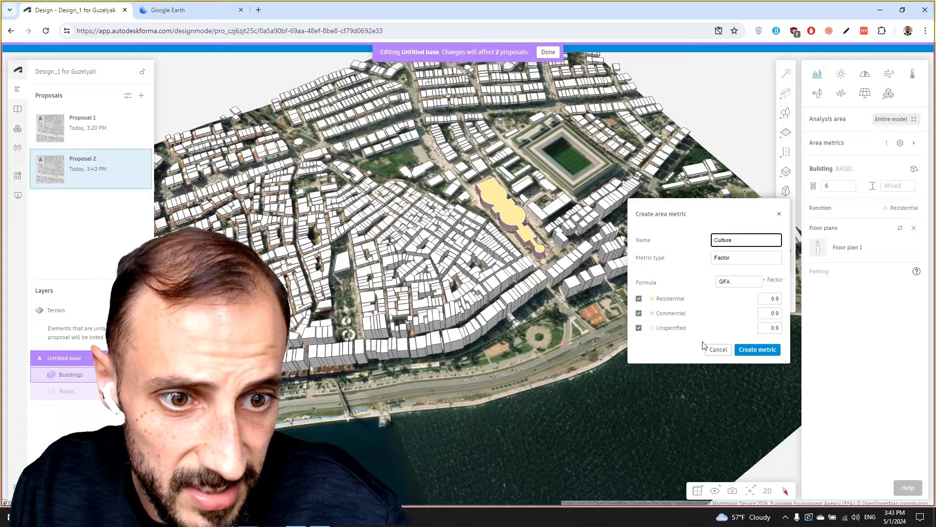
left_click(738, 260)
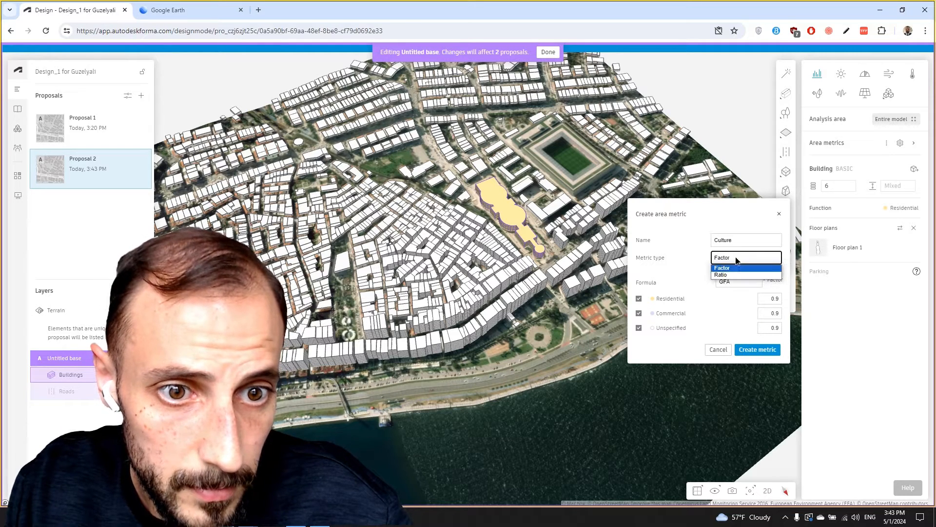
left_click(737, 269)
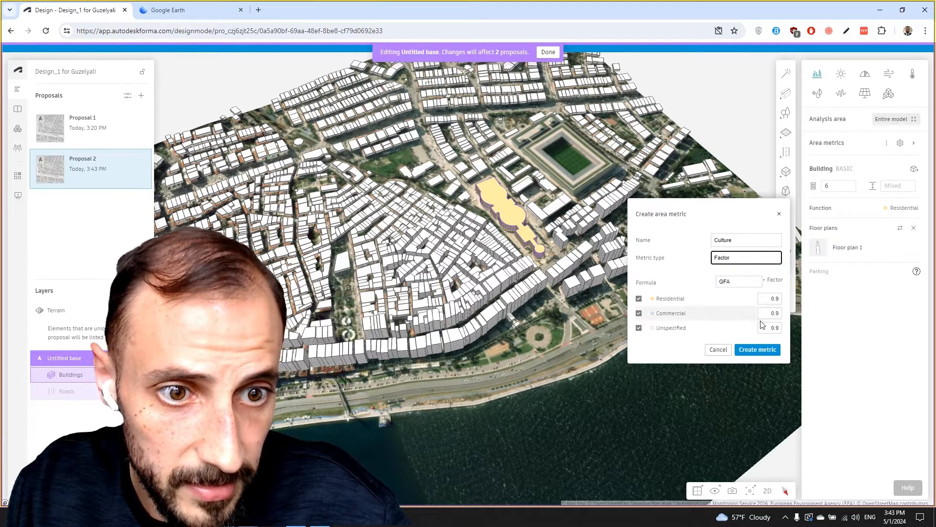
left_click(764, 350)
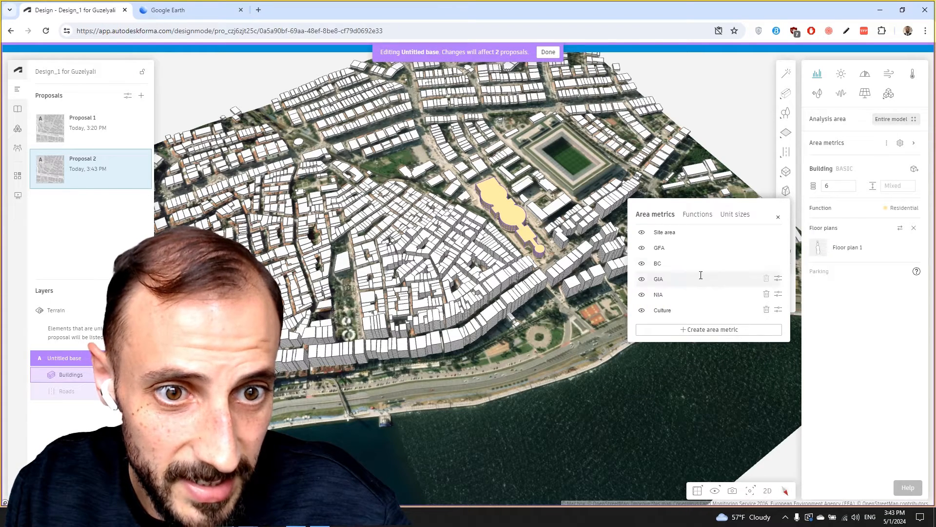
- Create a new building function named Culture with the pink colour
left_click(698, 216)
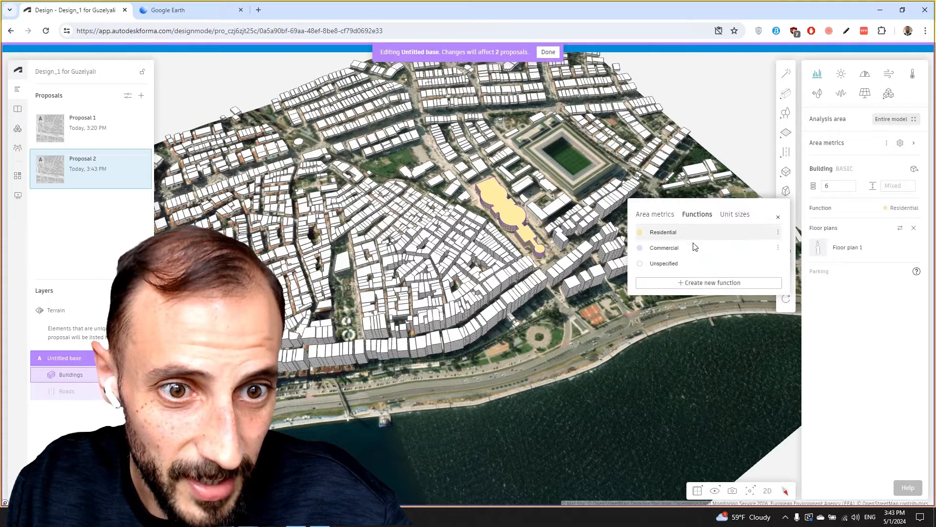
left_click(696, 282)
left_click(745, 239)
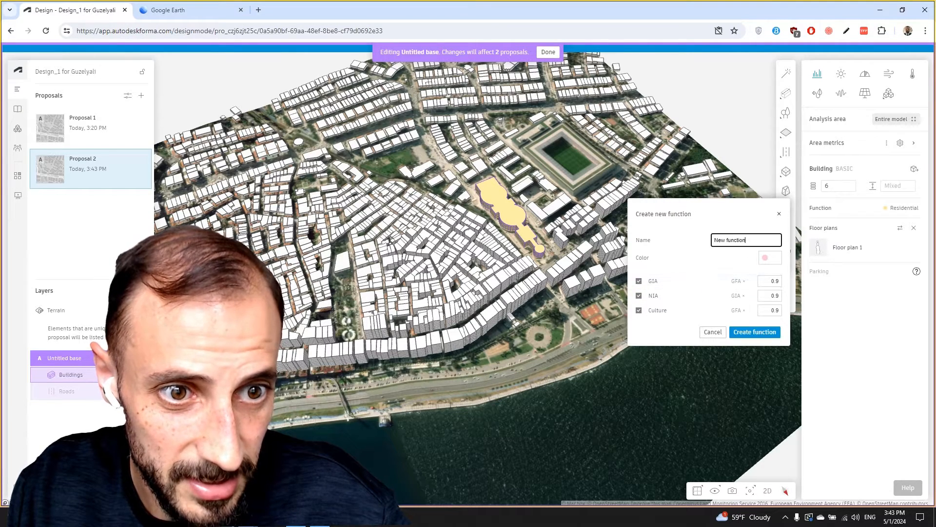
left_click_drag(755, 239, 681, 242)
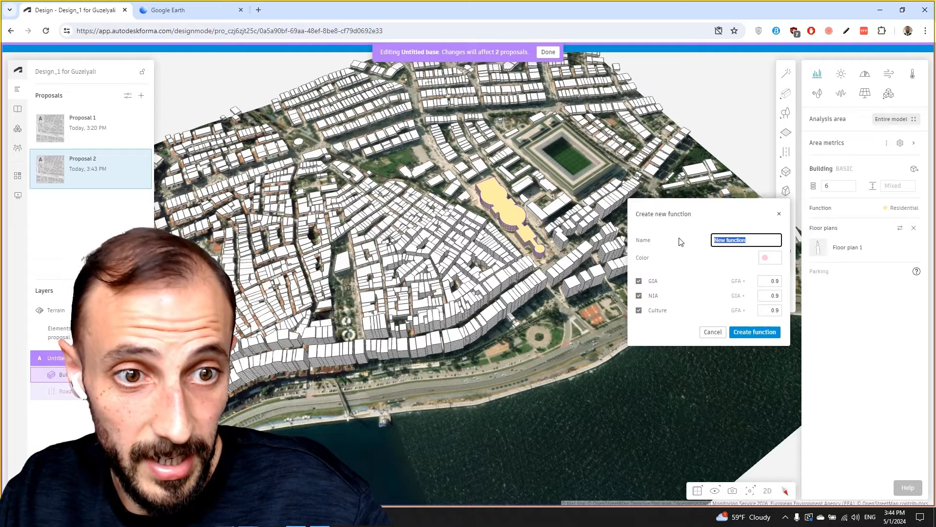
type("Culture")
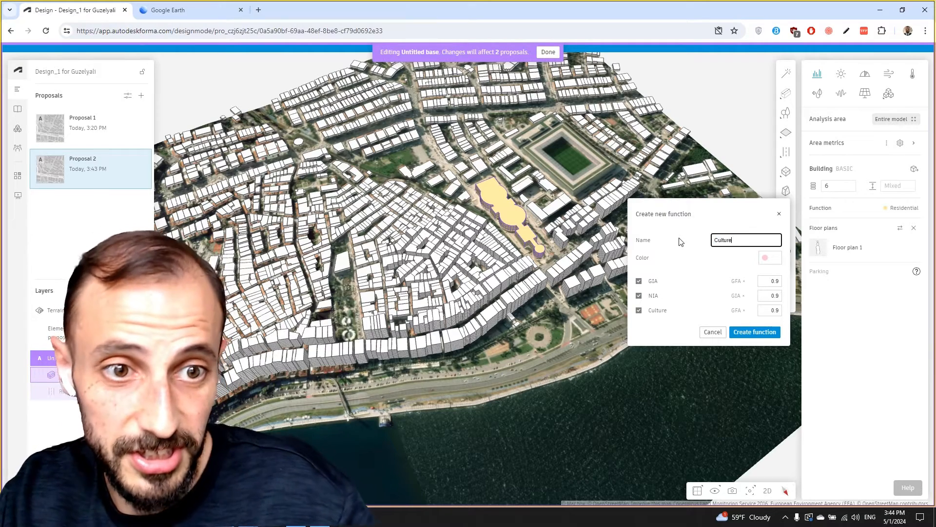
left_click(769, 260)
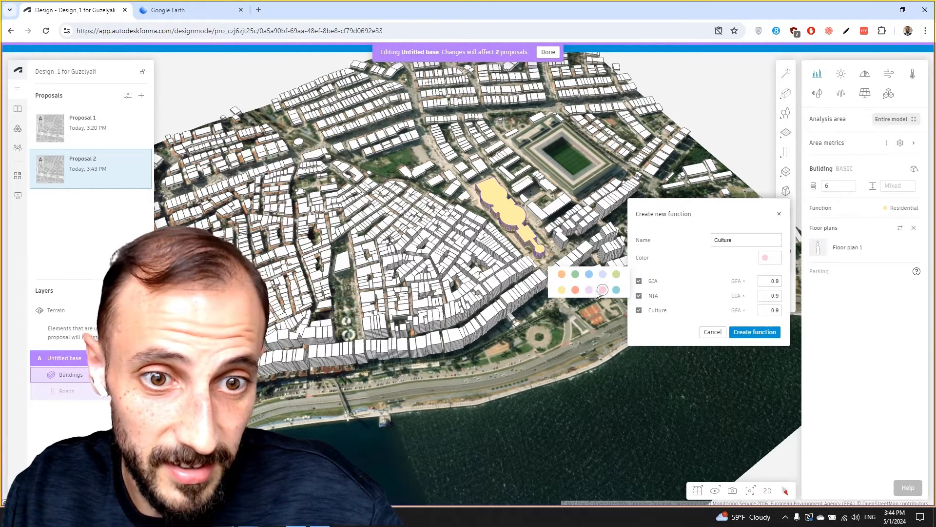
left_click(753, 332)
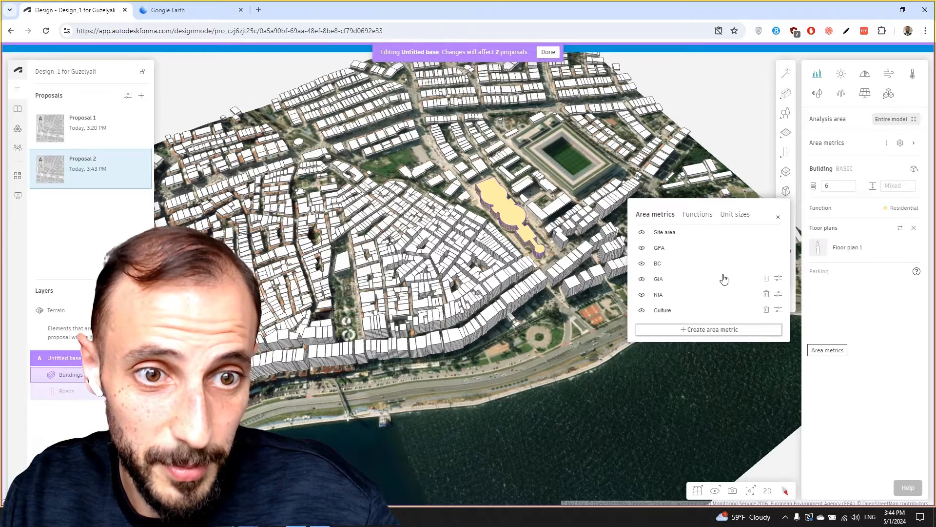
- Check the Culture entry among the functions and assign the Culture function to the plaza building
left_click(700, 214)
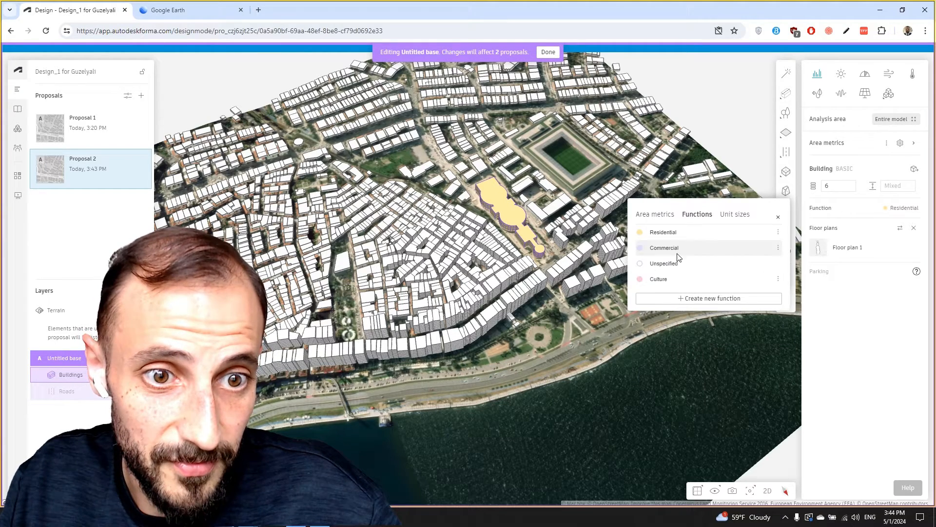
left_click(642, 278)
left_click(691, 277)
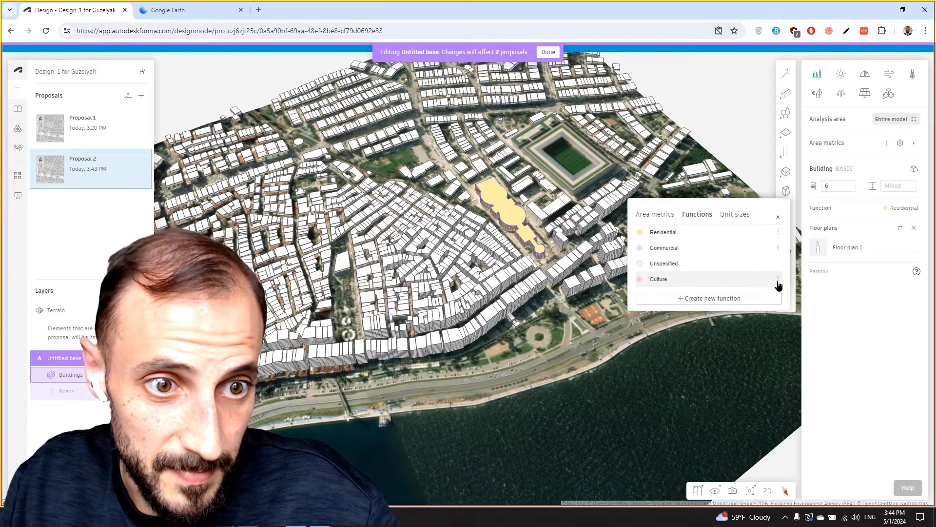
left_click(779, 279)
left_click(860, 294)
left_click(862, 315)
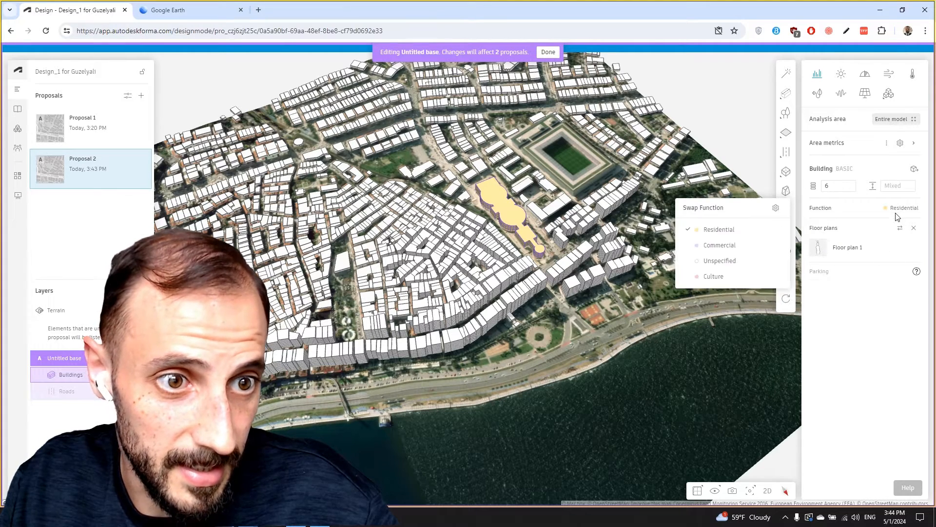
left_click(897, 212)
left_click(898, 208)
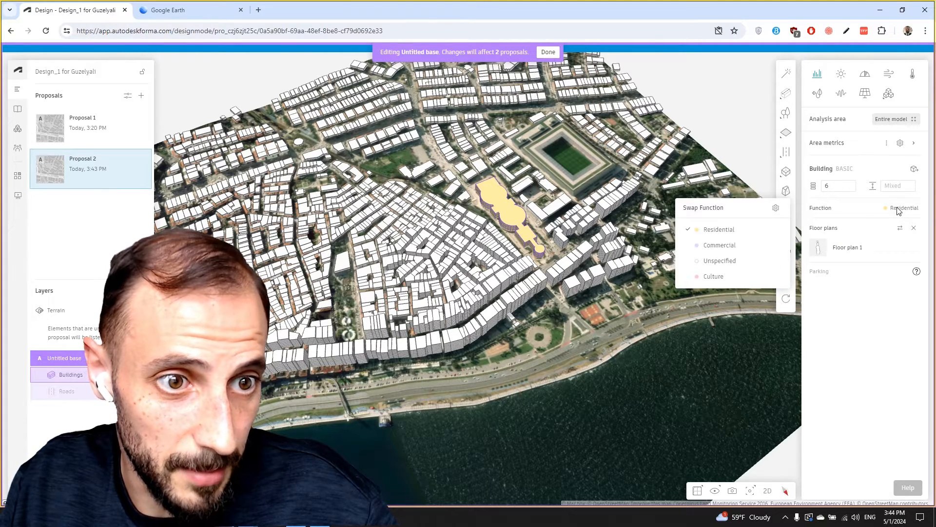
left_click(720, 277)
- Add floors to the corner building facing the tree-lined park strip and set its function to Culture
scroll(387, 263, "up", 5)
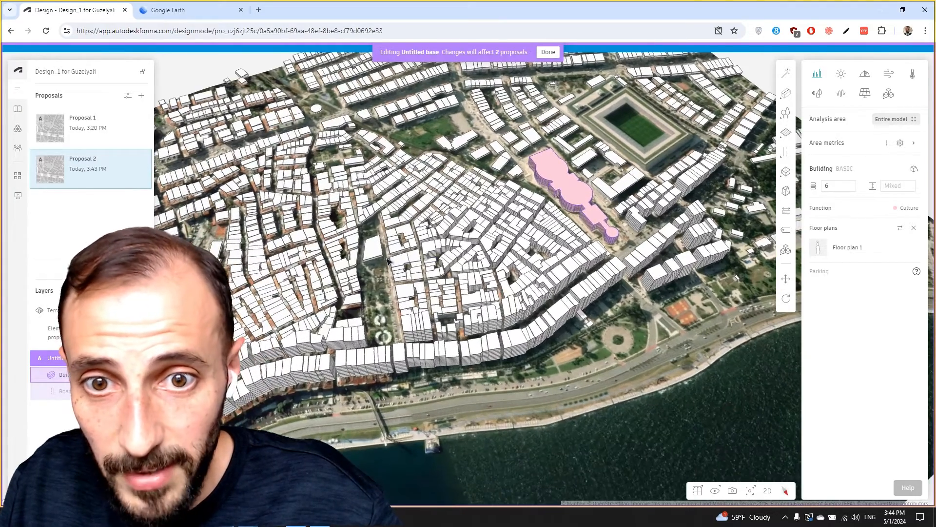
right_click_drag(387, 261, 429, 348)
scroll(430, 345, "up", 3)
left_click(432, 347)
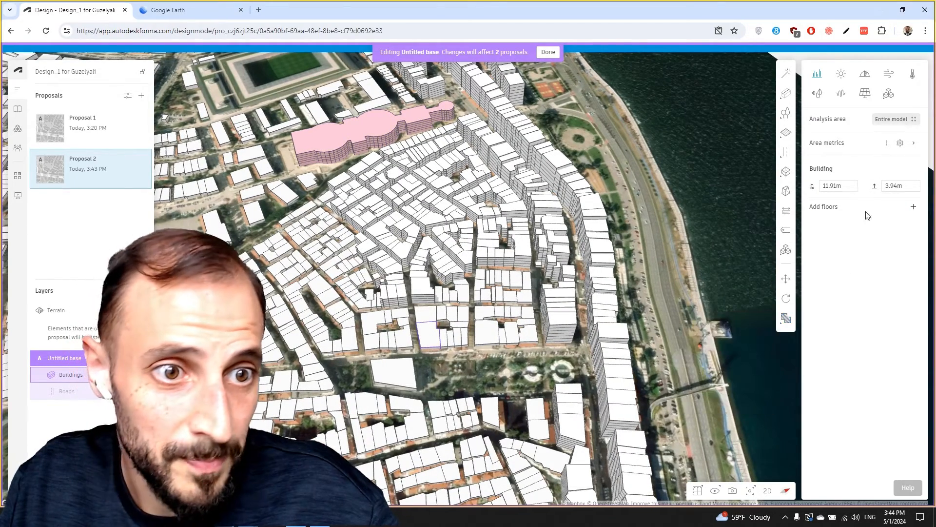
left_click(912, 209)
left_click(902, 207)
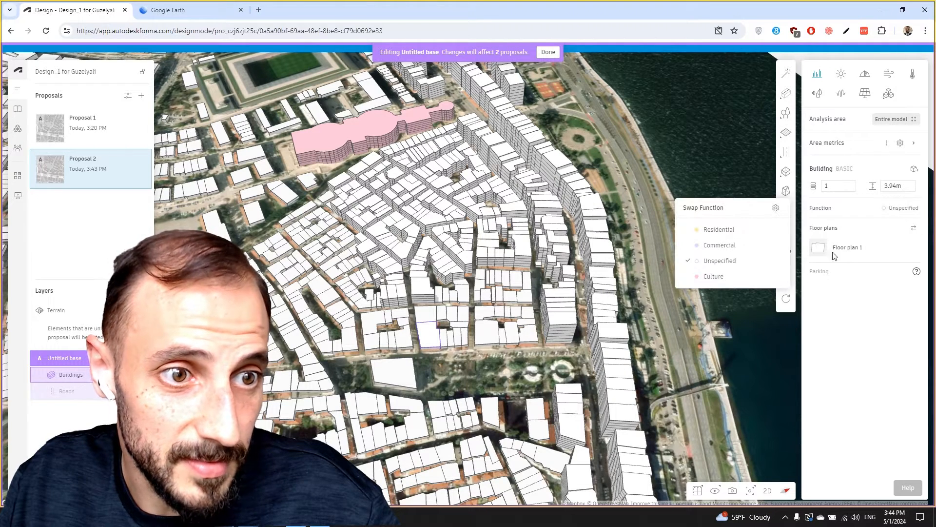
left_click(713, 277)
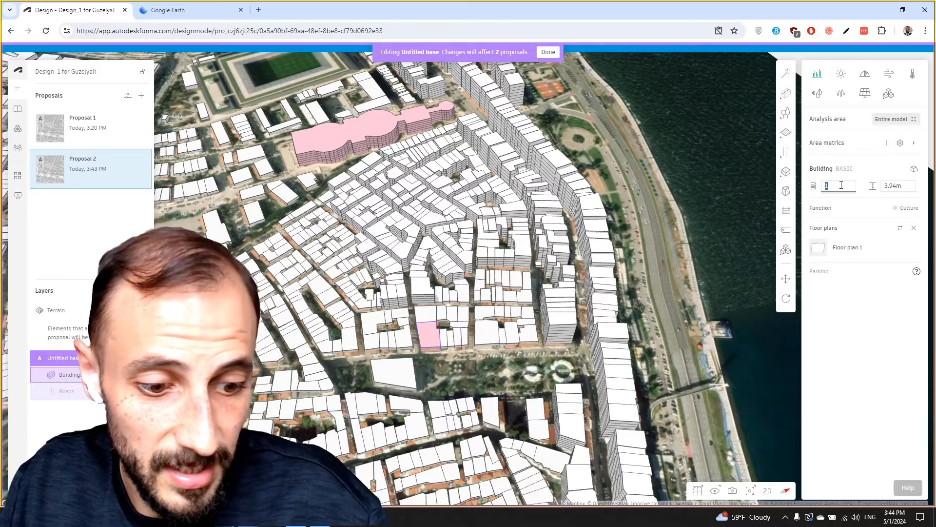
- Give the park-side corner building 5 floors and finish editing the base
left_click(601, 247)
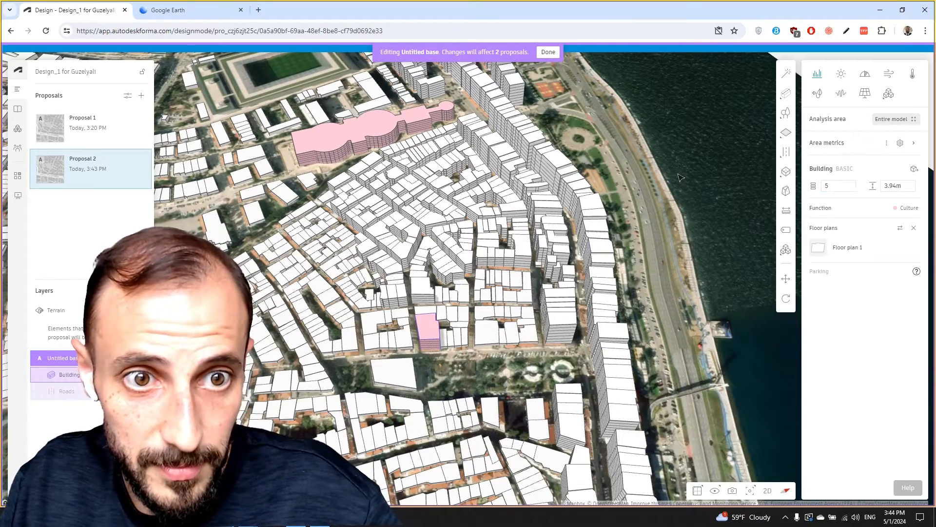
right_click_drag(600, 244, 527, 173)
left_click_drag(595, 156, 521, 261)
right_click_drag(522, 261, 576, 192)
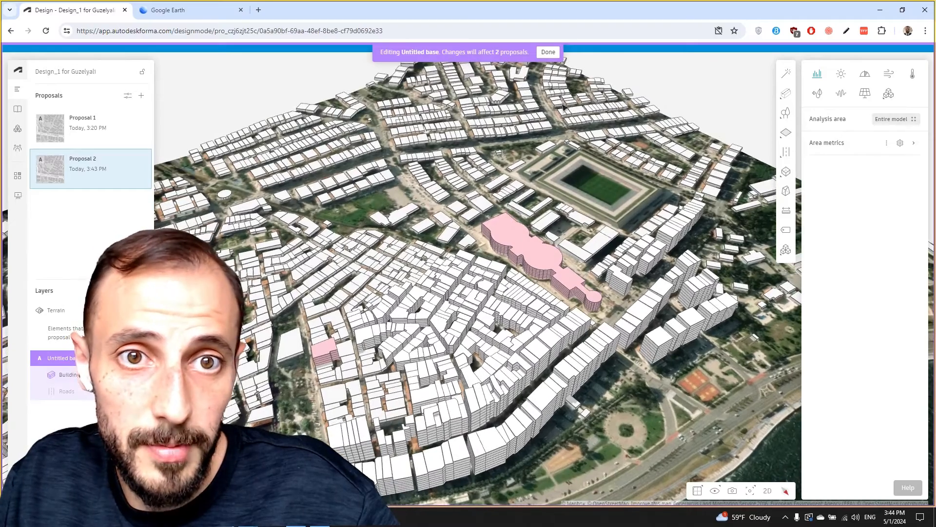
left_click(548, 52)
- Draw a basic building over the stadium's outline, about 176.5 m by 135 m, and raise it to 45 m
right_click_drag(717, 194, 617, 267)
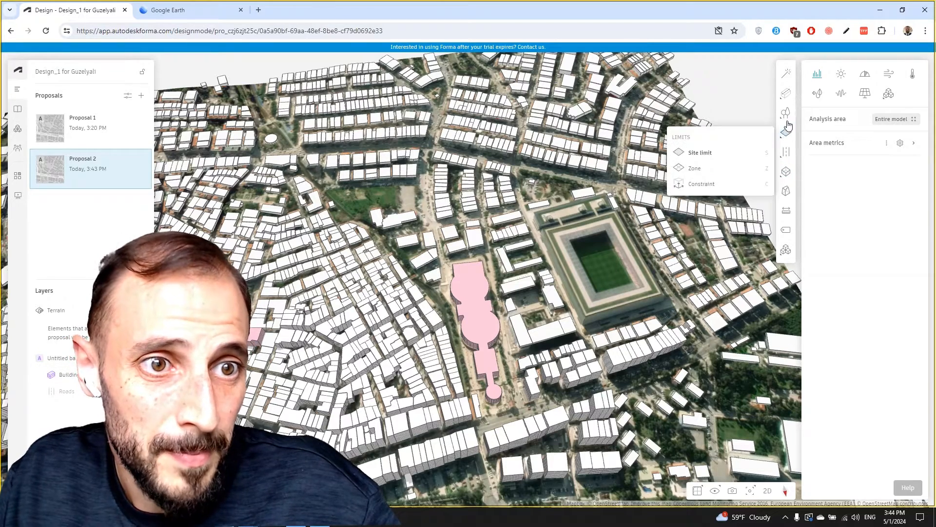
mouse_move(786, 95)
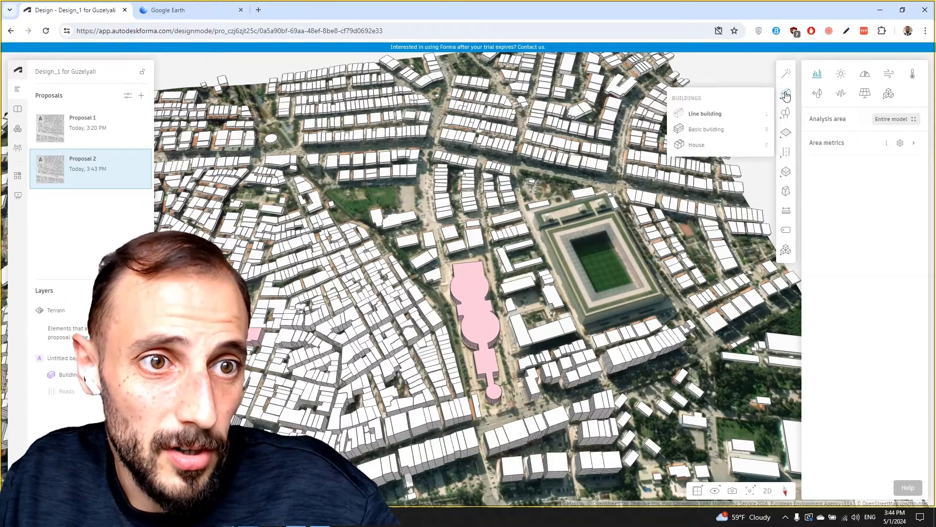
left_click(716, 129)
mouse_move(590, 252)
left_mouse_down()
mouse_move(573, 274)
mouse_move(479, 267)
left_mouse_up()
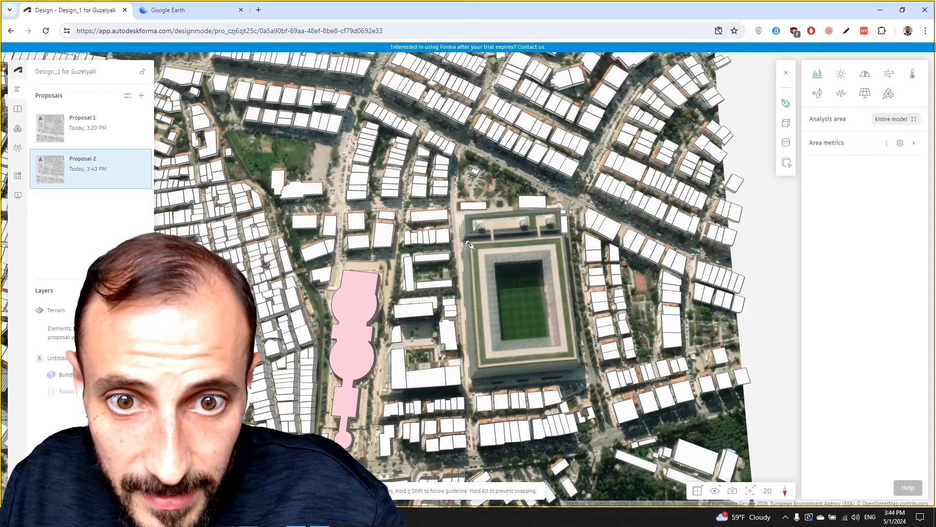
left_click(468, 242)
left_click(477, 370)
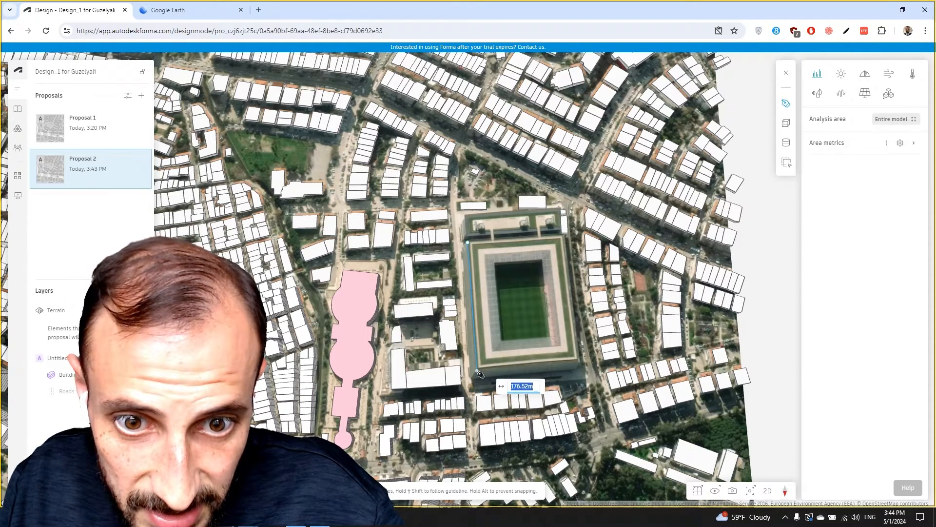
left_click(579, 364)
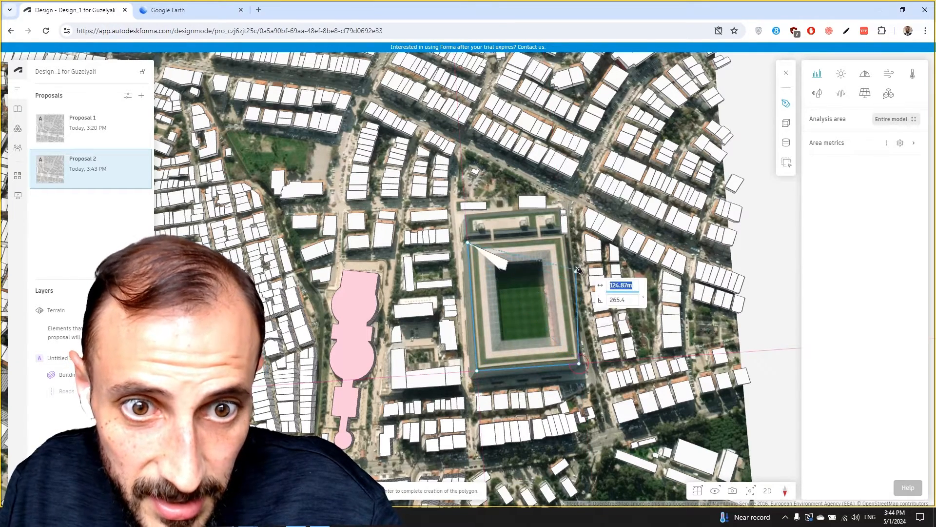
left_click(566, 238)
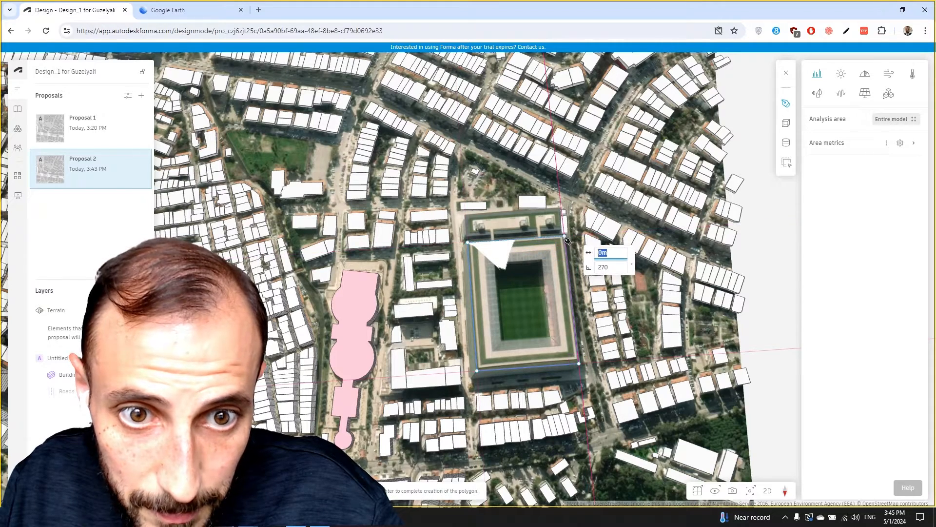
key("Return")
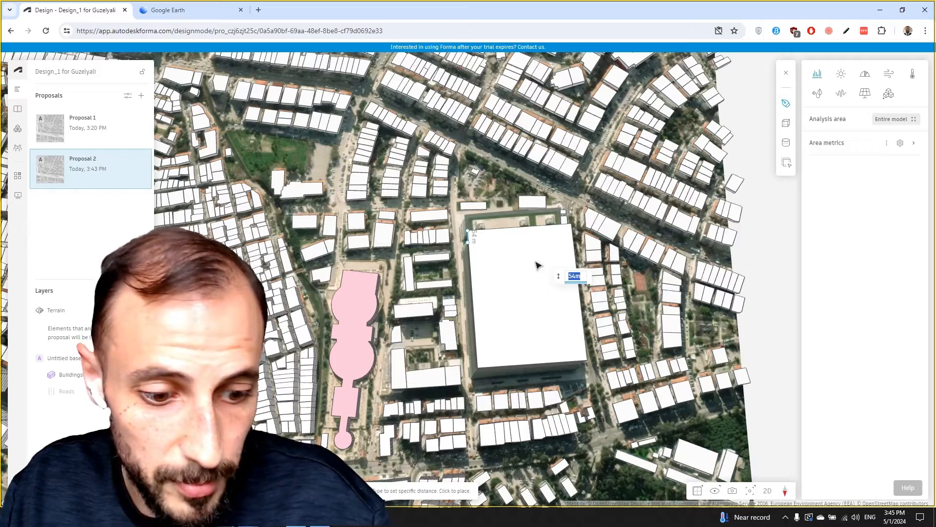
type("45m")
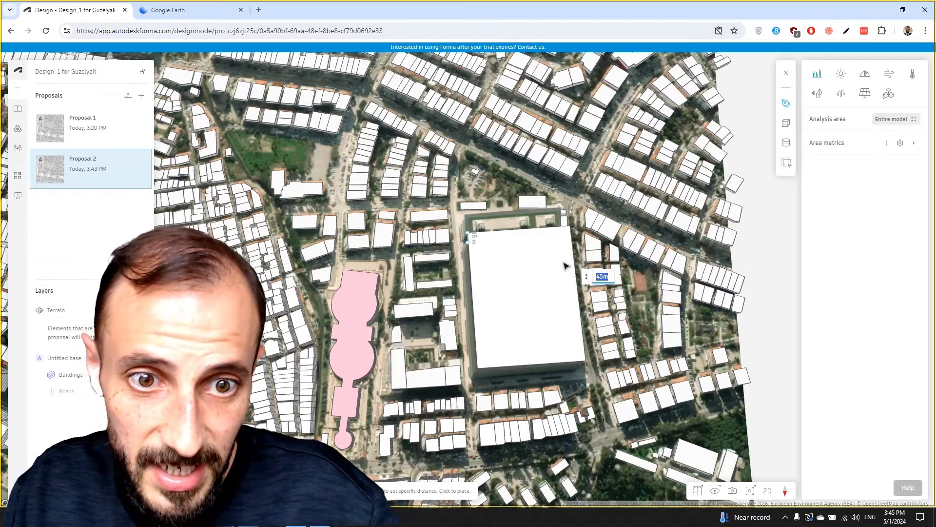
left_click(564, 266)
- Set the stadium building to 1 floor with a floor height of 40 m
mouse_move(544, 255)
left_mouse_down()
mouse_move(615, 200)
mouse_move(507, 246)
left_mouse_up()
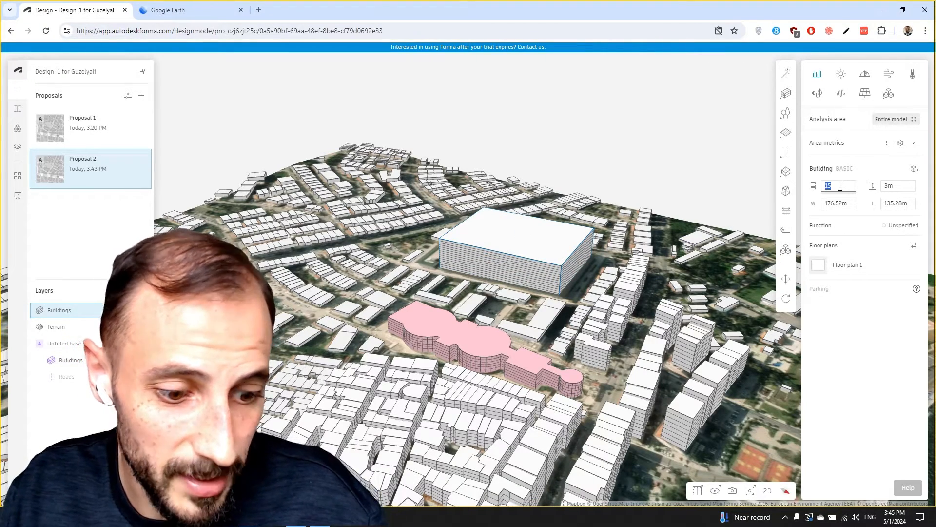
type("1")
left_click(894, 184)
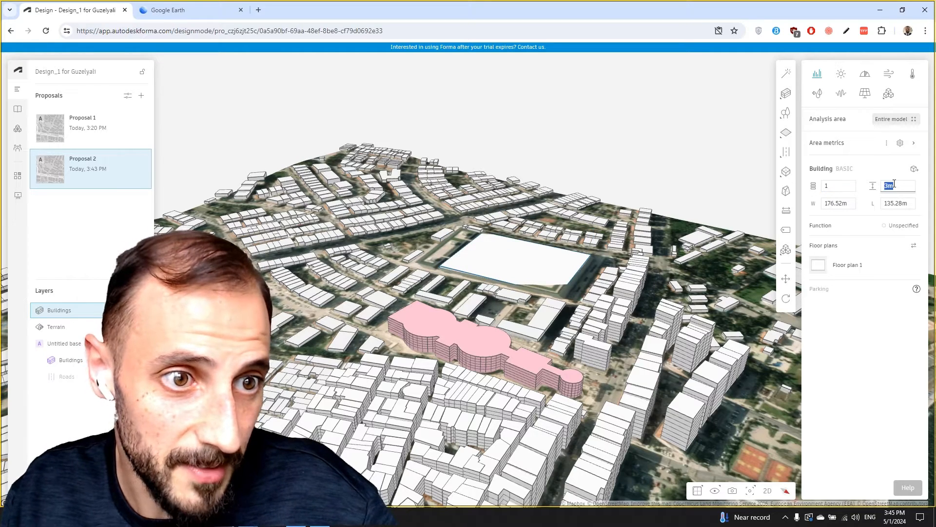
type("40")
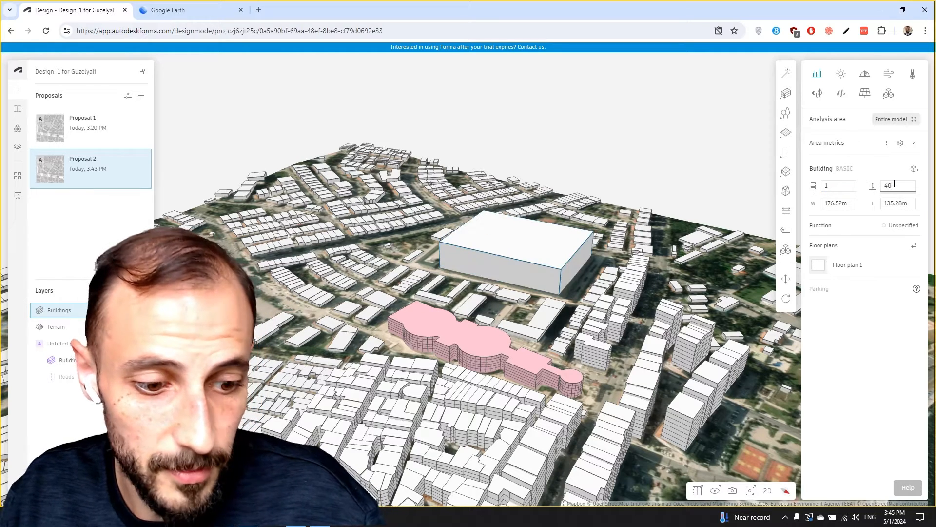
- Set the stadium building's floor height to 45 m
type("5m")
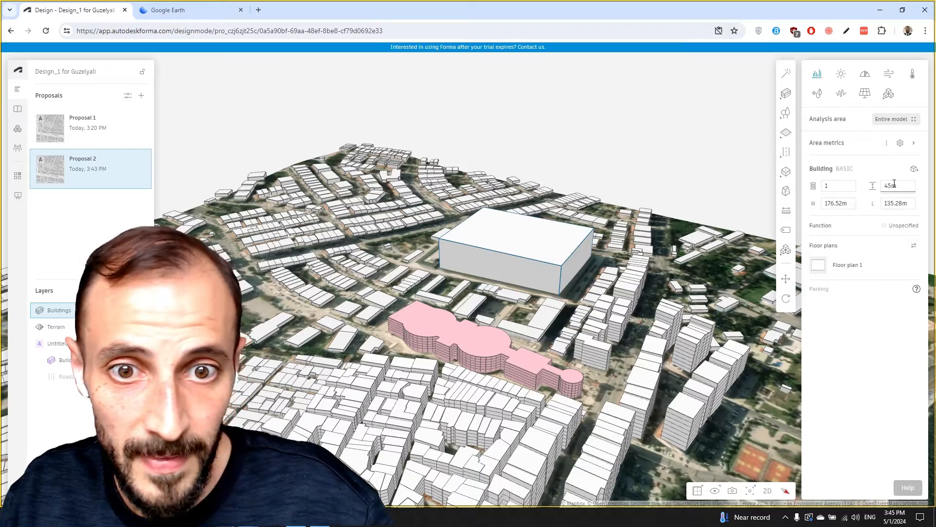
left_click(678, 154)
- Start editing the base and delete the small buildings at the end of the narrow strip beside the stadium
left_click_drag(569, 195, 616, 245)
scroll(411, 227, "up", 2)
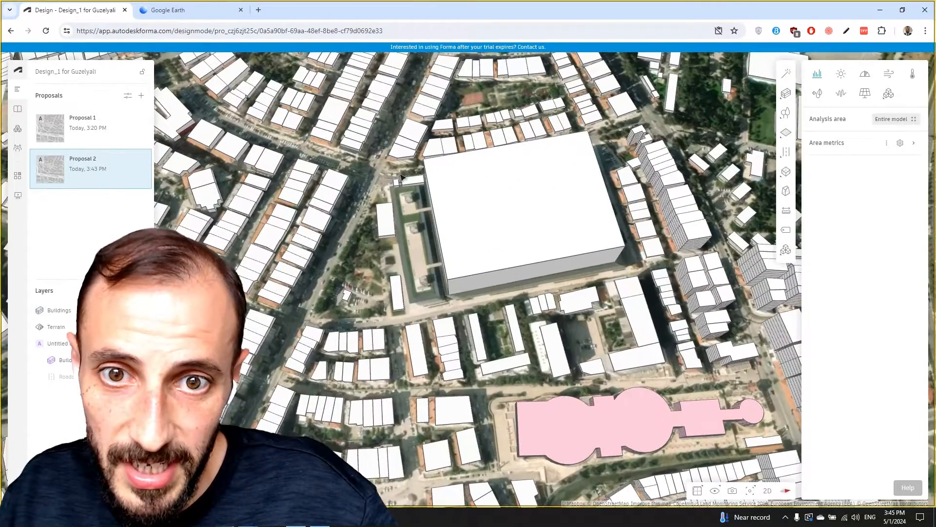
left_click(406, 184)
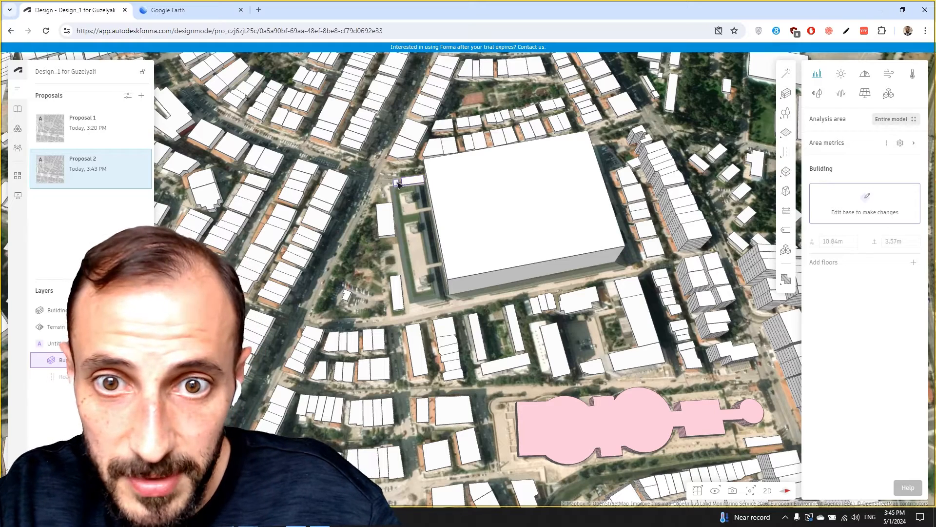
left_click(863, 212)
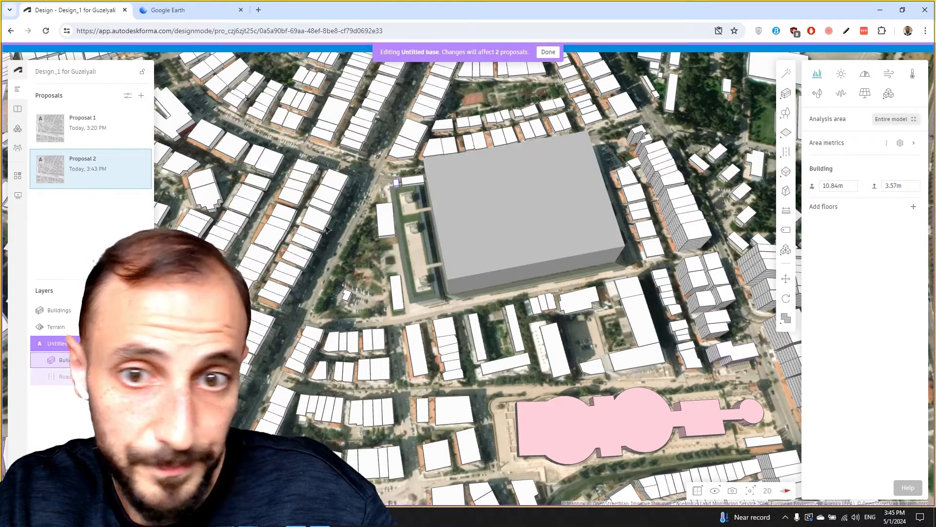
left_click(396, 186)
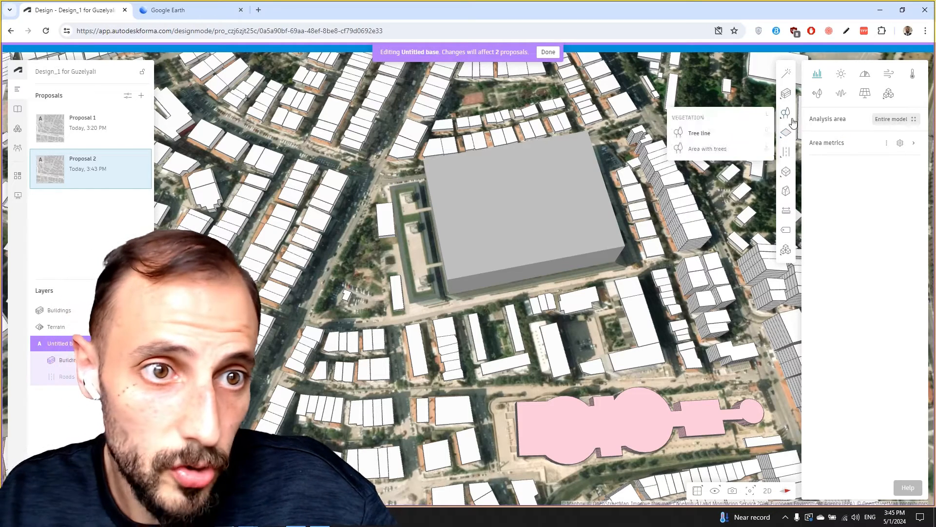
- Draw a basic building over the narrow strip alongside the stadium, about 136 m by 29.5 m, and raise it to 45 m
mouse_move(783, 96)
left_click(709, 129)
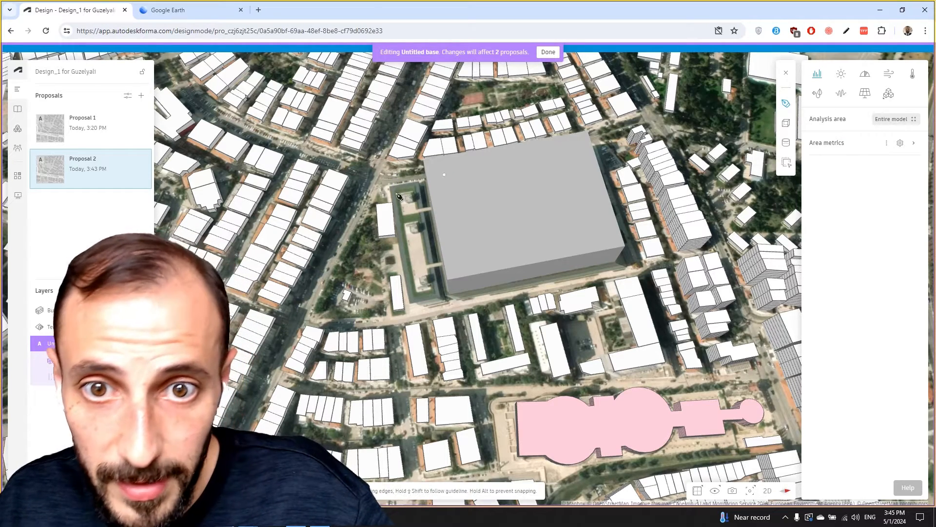
left_click(391, 187)
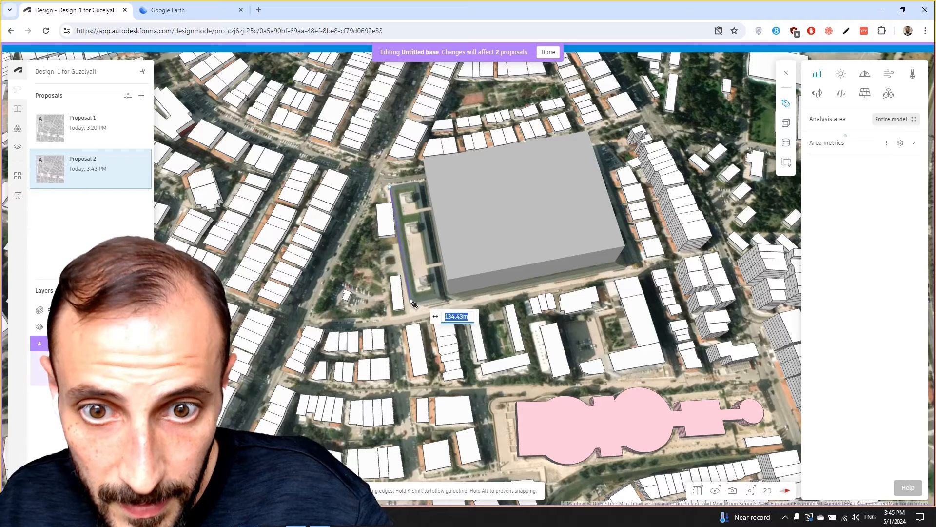
left_click(411, 302)
left_click(439, 297)
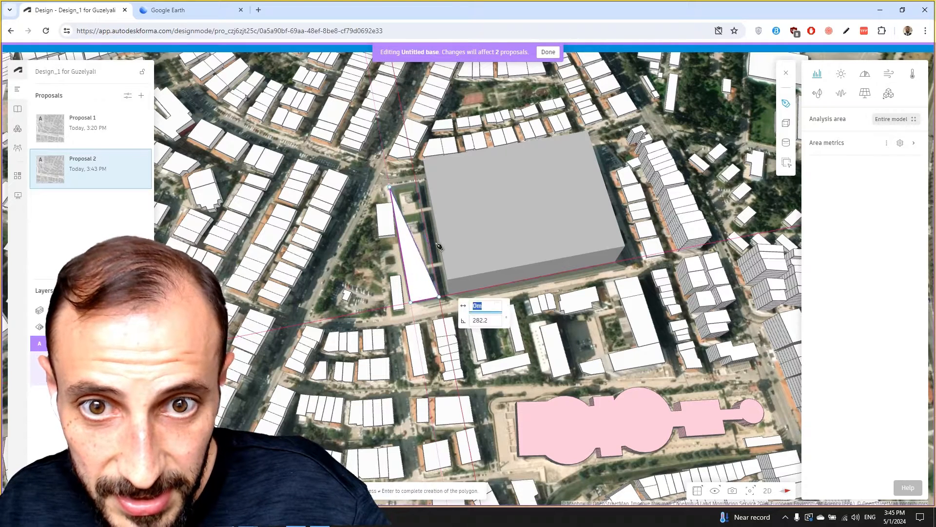
left_click(418, 182)
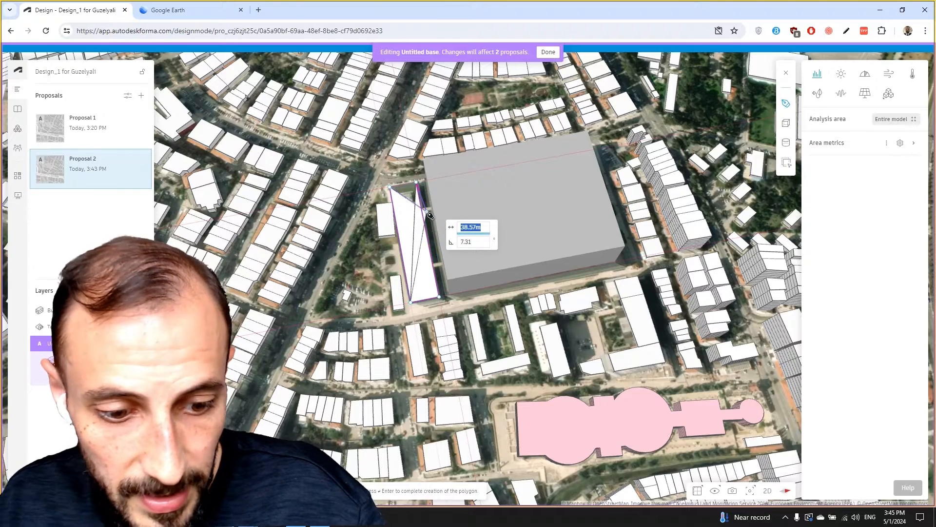
key("Return")
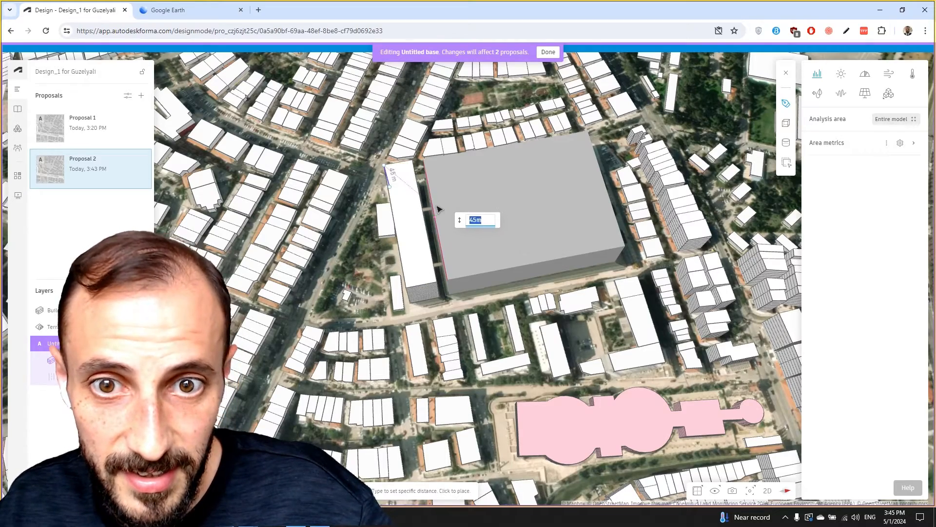
left_click(437, 209)
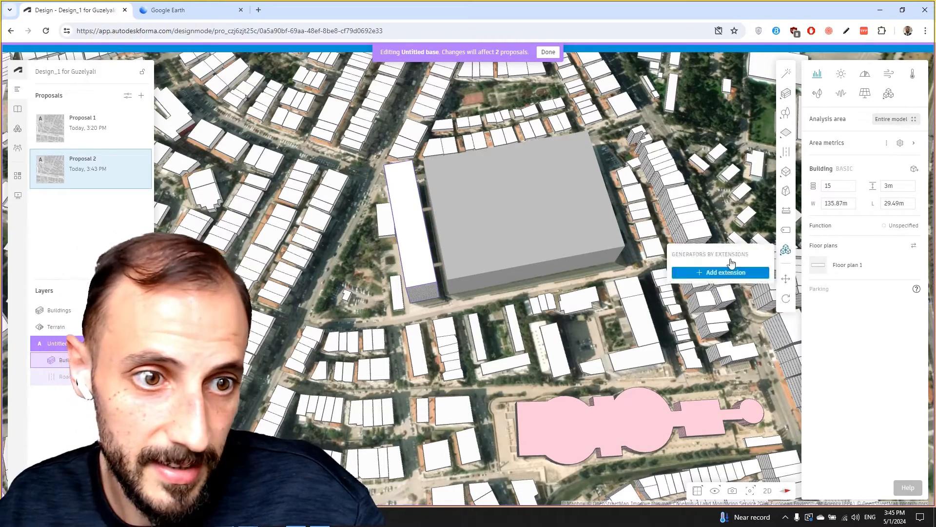
- Give the strip building beside the stadium 1 floor with a floor height of 45 m and finish editing the base
right_click_drag(419, 252, 474, 199)
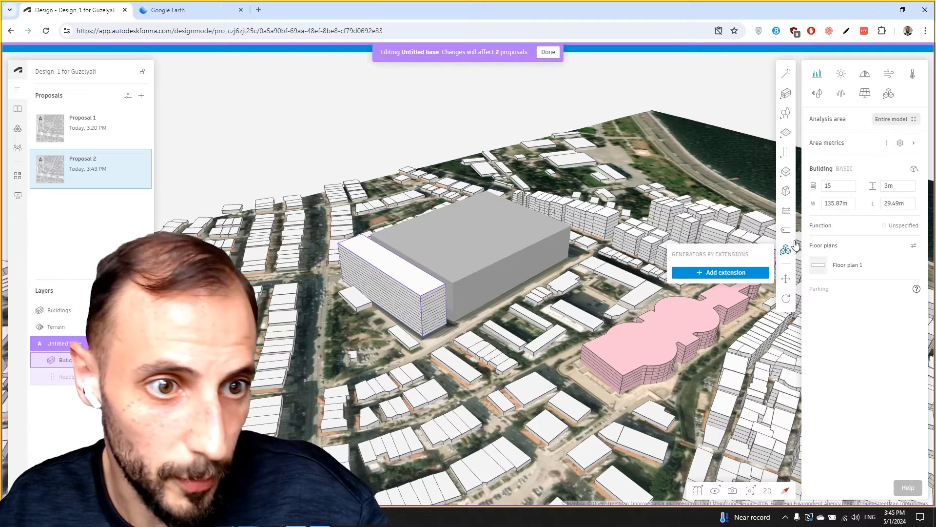
double_click(843, 186)
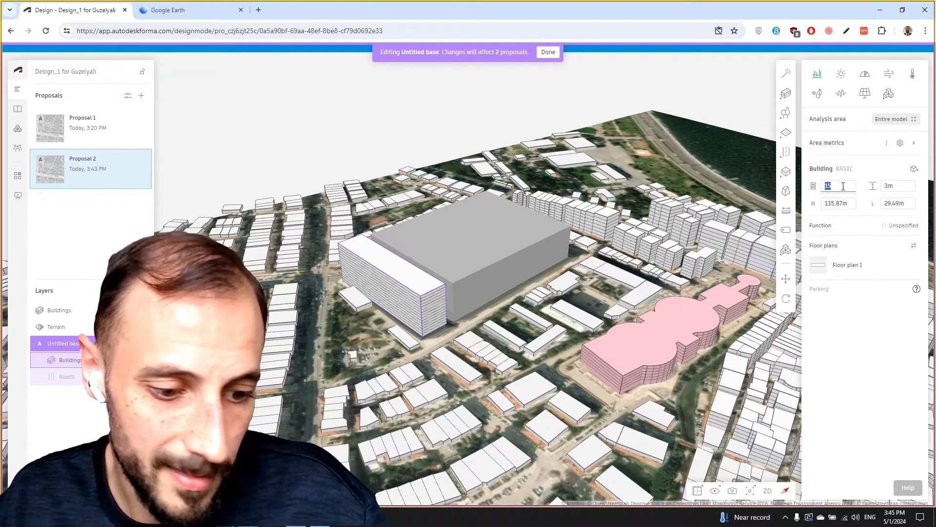
type("1")
key("Tab")
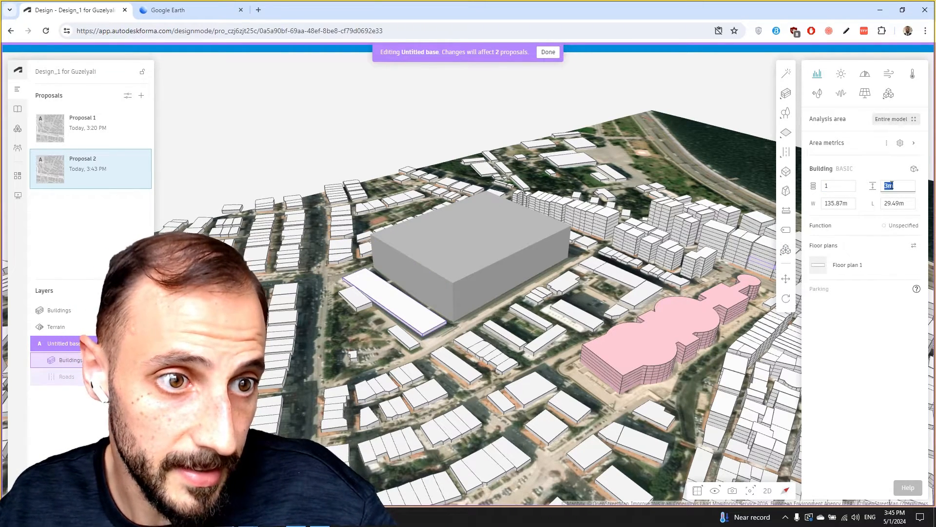
type("45")
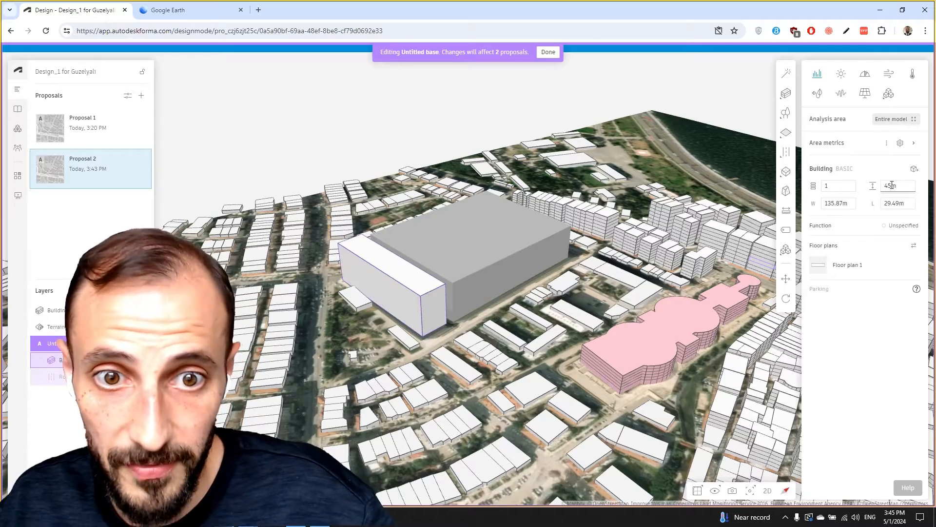
left_click(550, 55)
- Examine the stadium massing from several angles and in relation to the whole neighbourhood and coastline
right_click_drag(487, 125, 345, 178)
scroll(345, 179, "down", 2)
left_click_drag(462, 254, 450, 189)
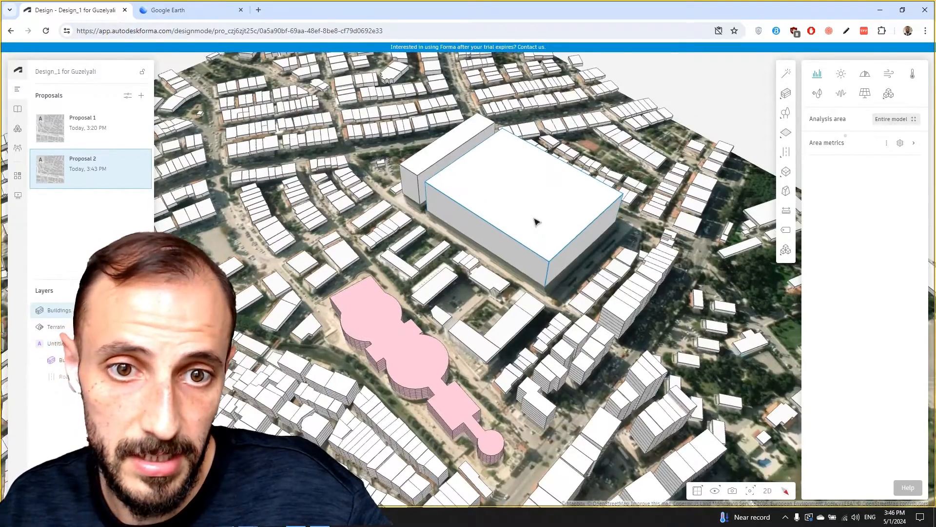
left_click(536, 222)
left_click(700, 84)
scroll(626, 159, "down", 1)
left_click_drag(626, 159, 598, 206)
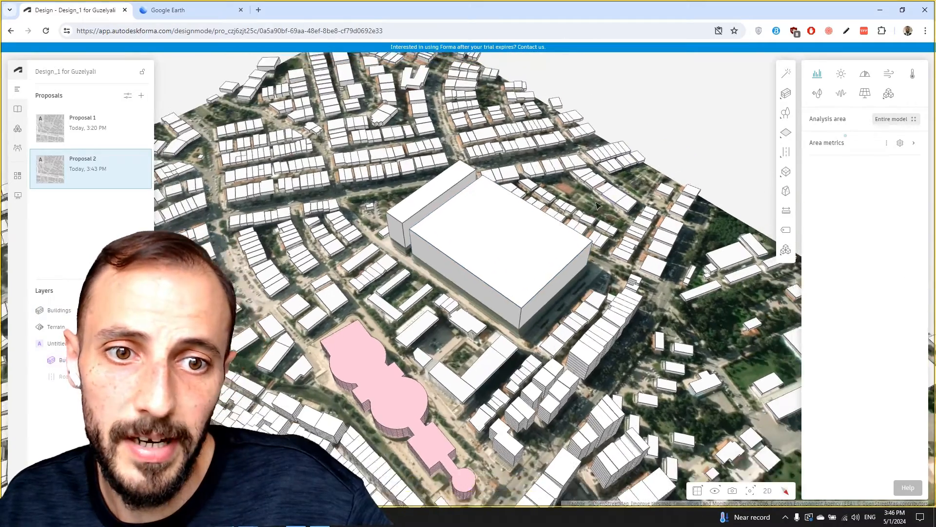
right_click_drag(598, 206, 555, 215)
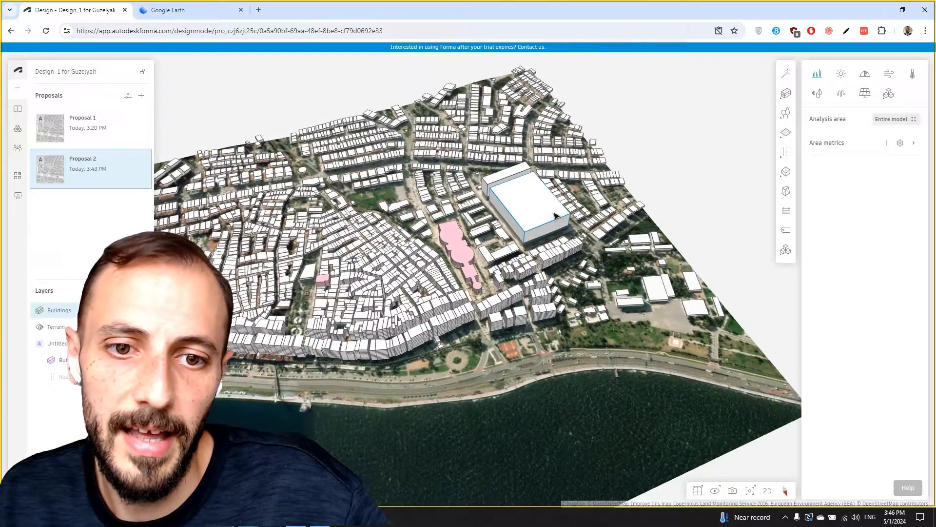
scroll(555, 215, "up", 2)
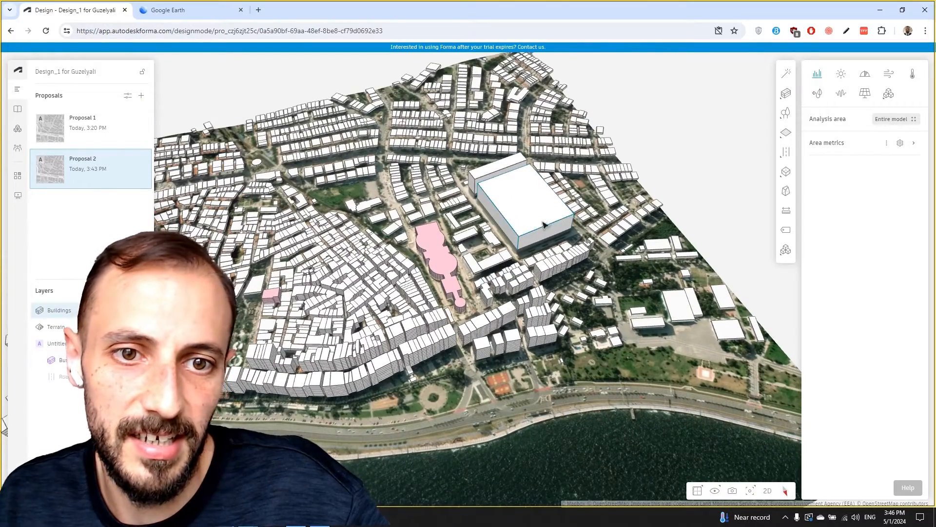
middle_click_drag(476, 243, 526, 217)
scroll(547, 246, "down", 2)
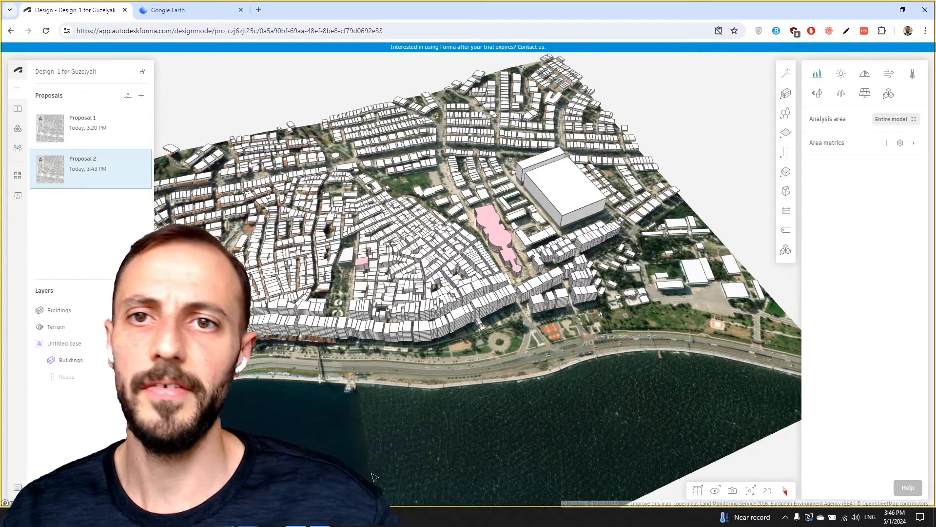
mouse_move(320, 518)
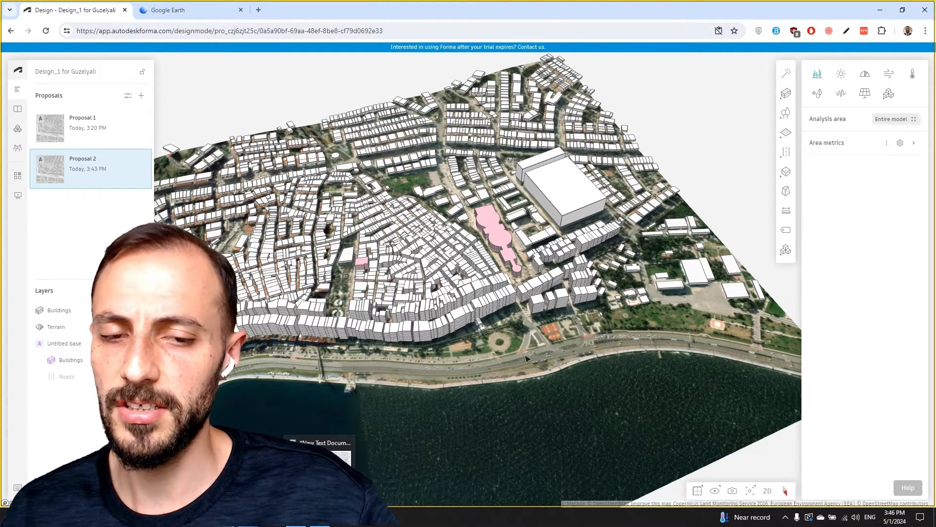